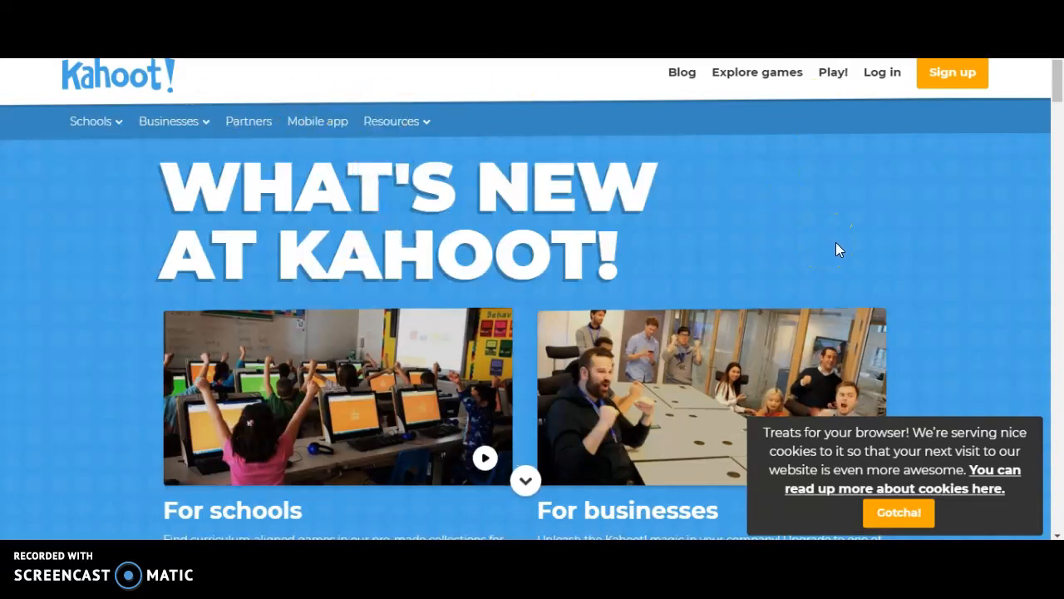
# Log in to the account and start creating a new kahoot of the Quiz type
pyautogui.click(901, 177)
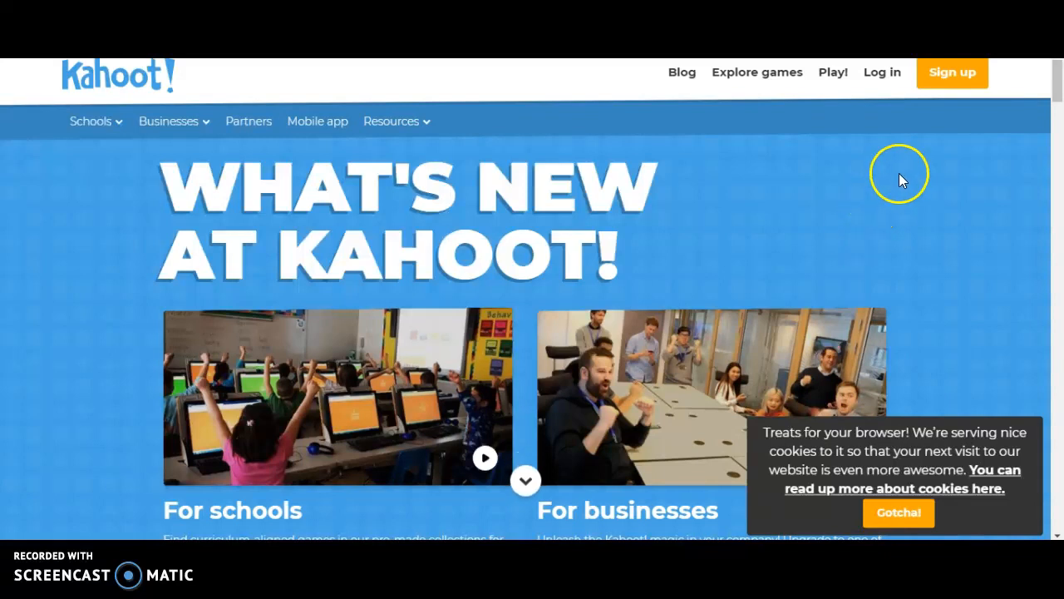
pyautogui.click(889, 87)
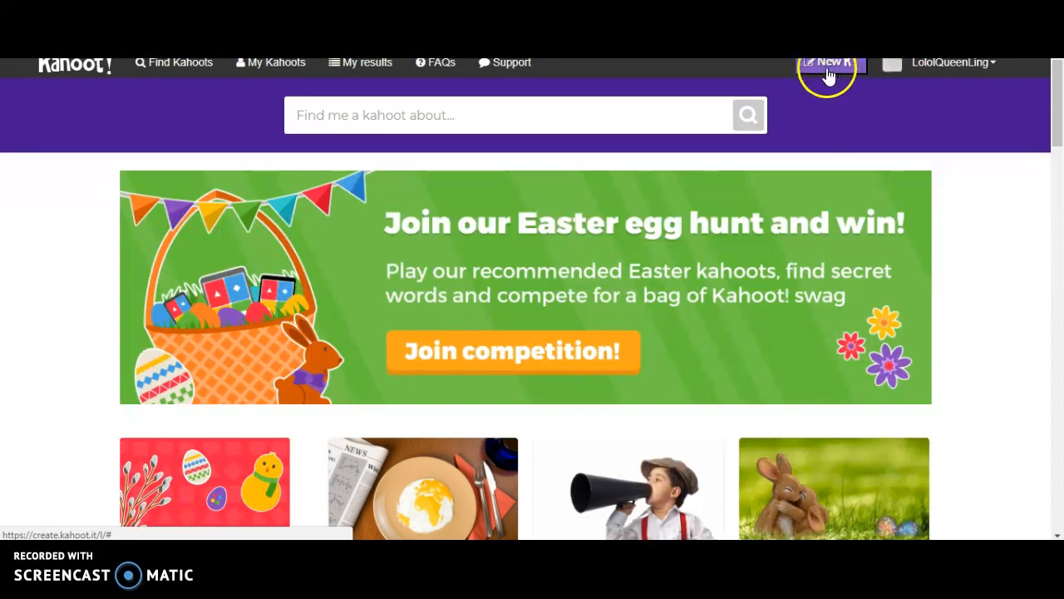
pyautogui.click(836, 64)
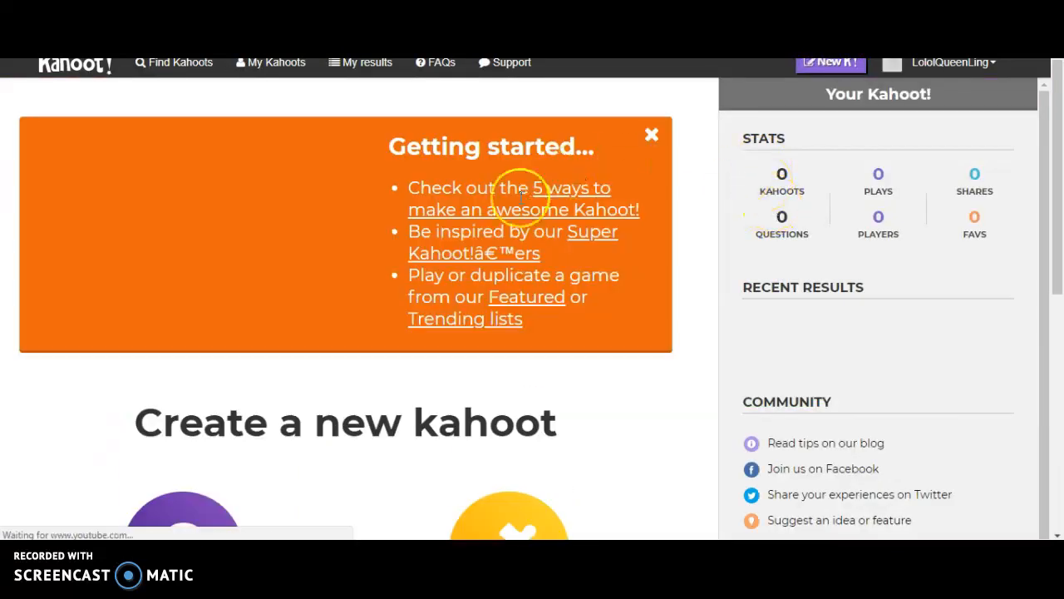
pyautogui.scroll(-4, 408, 238)
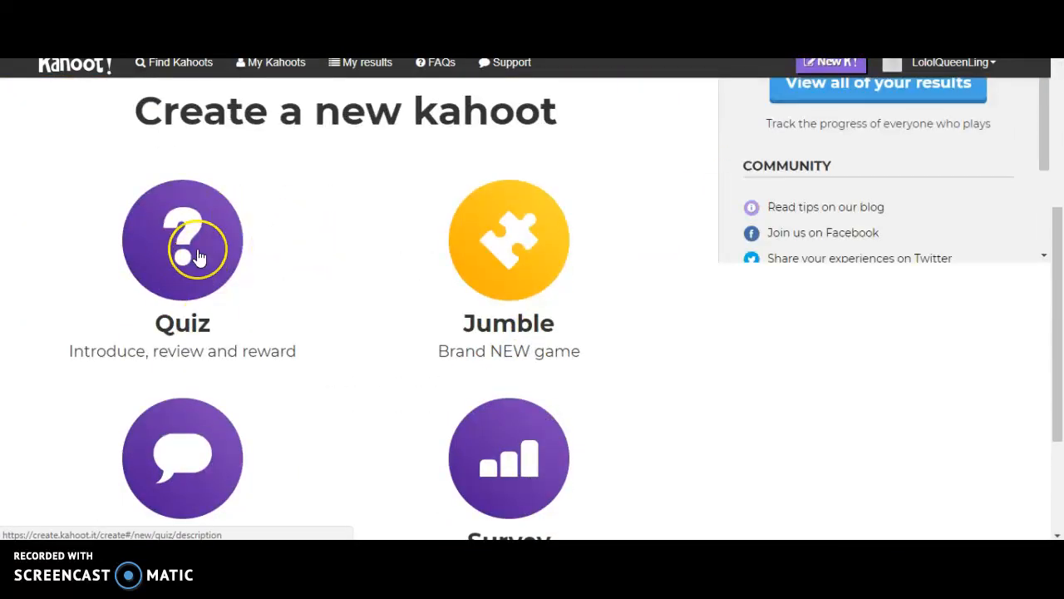
pyautogui.click(227, 276)
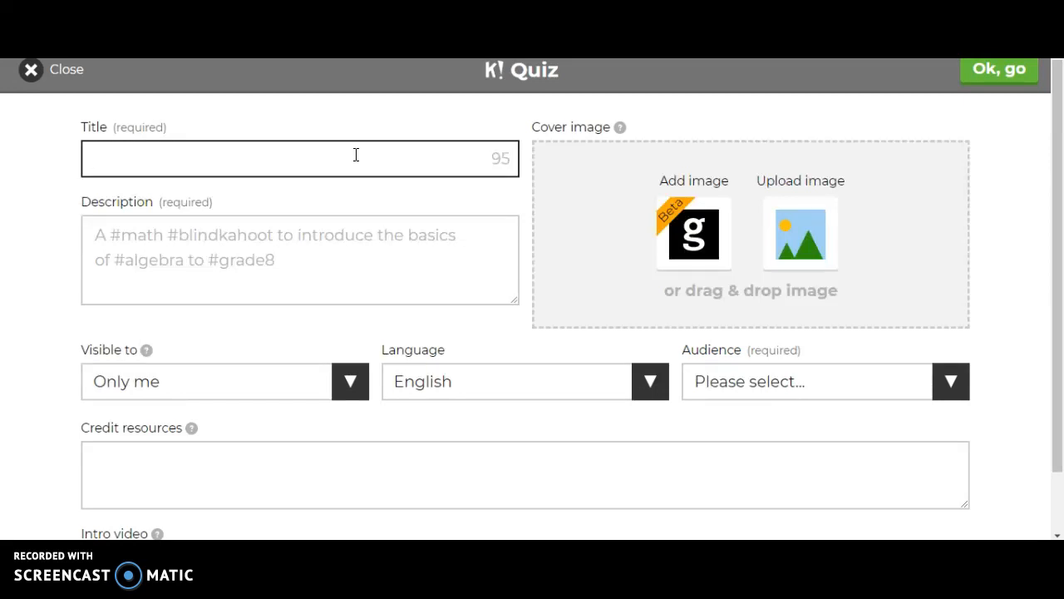
# Title the quiz "Riddles" and enter "#justforFUN" as its description
pyautogui.write('Ridl')
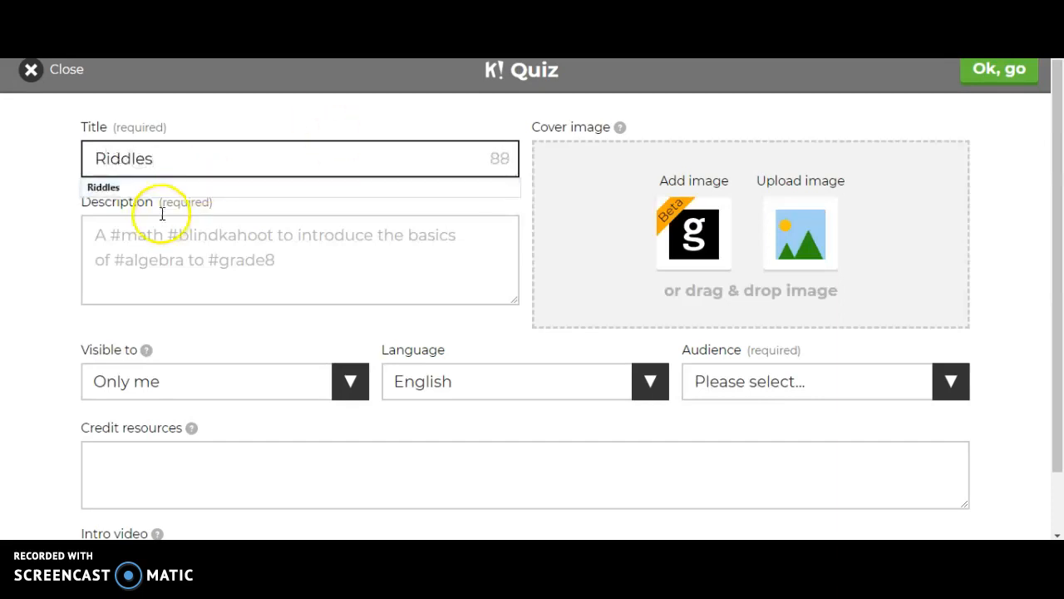
pyautogui.click(172, 241)
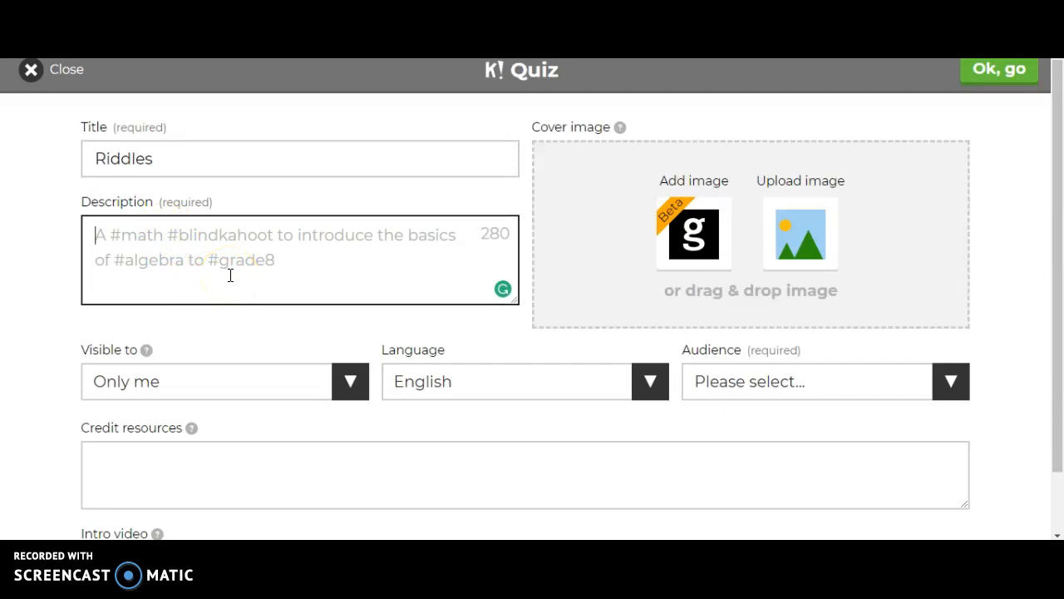
pyautogui.write('#justforFUN')
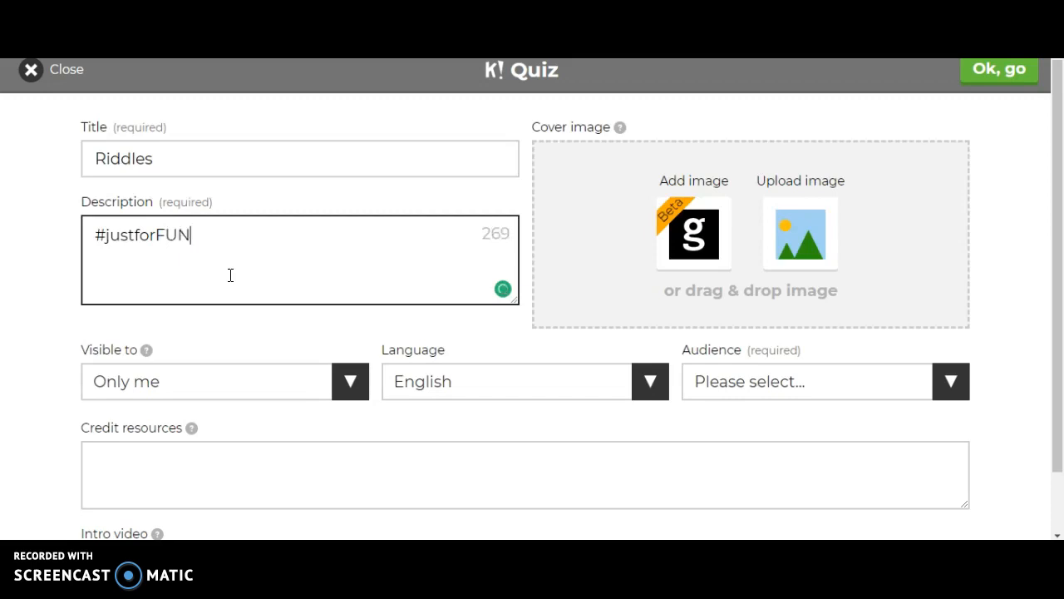
# Check the quiz's visibility help and language choices, keeping English, and set the audience to Social
pyautogui.scroll(-1, 242, 306)
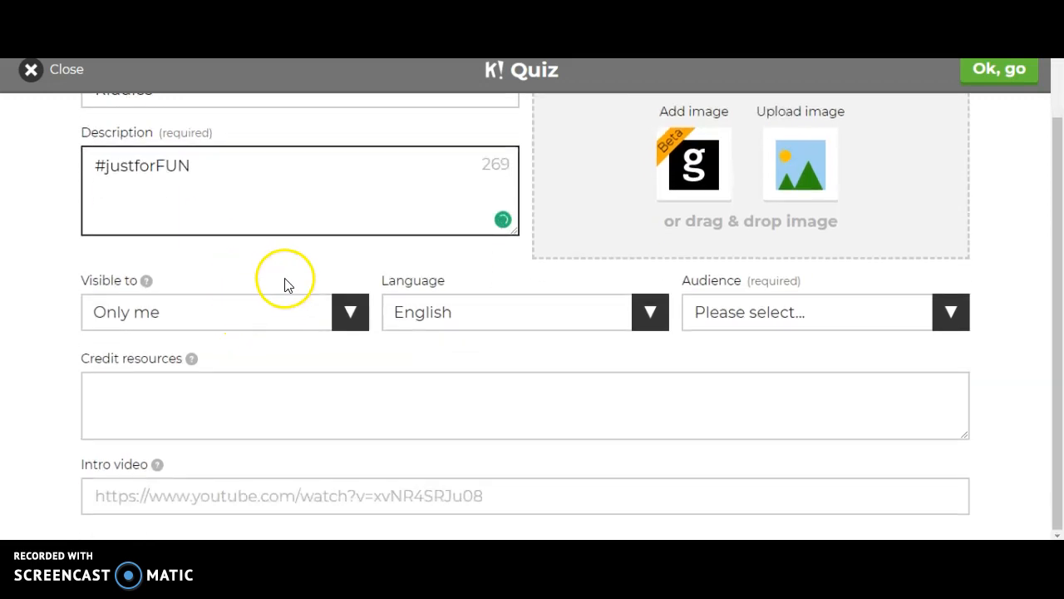
pyautogui.scroll(1, 511, 212)
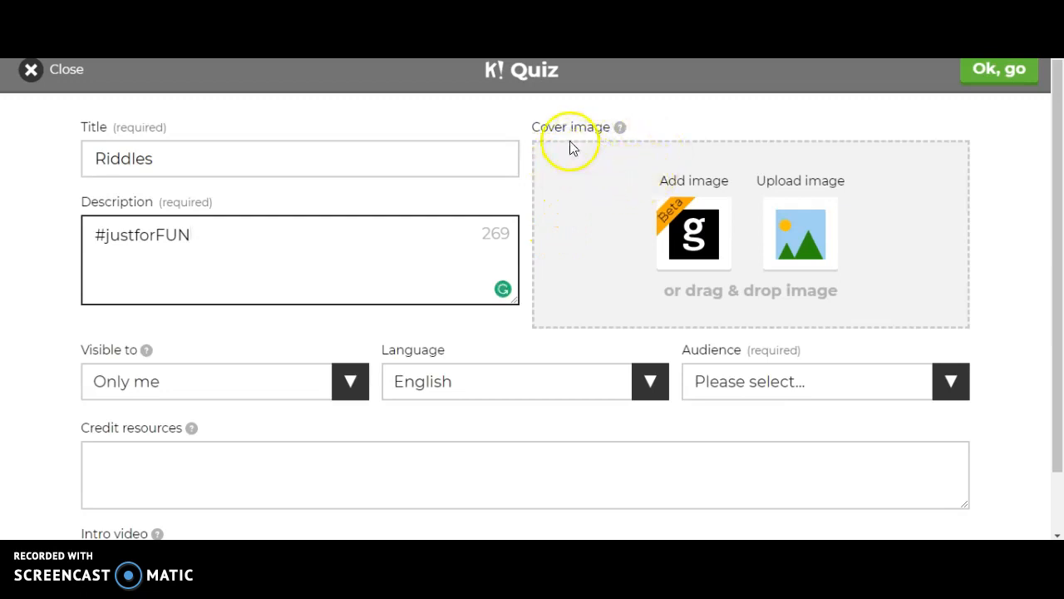
pyautogui.scroll(-1, 264, 371)
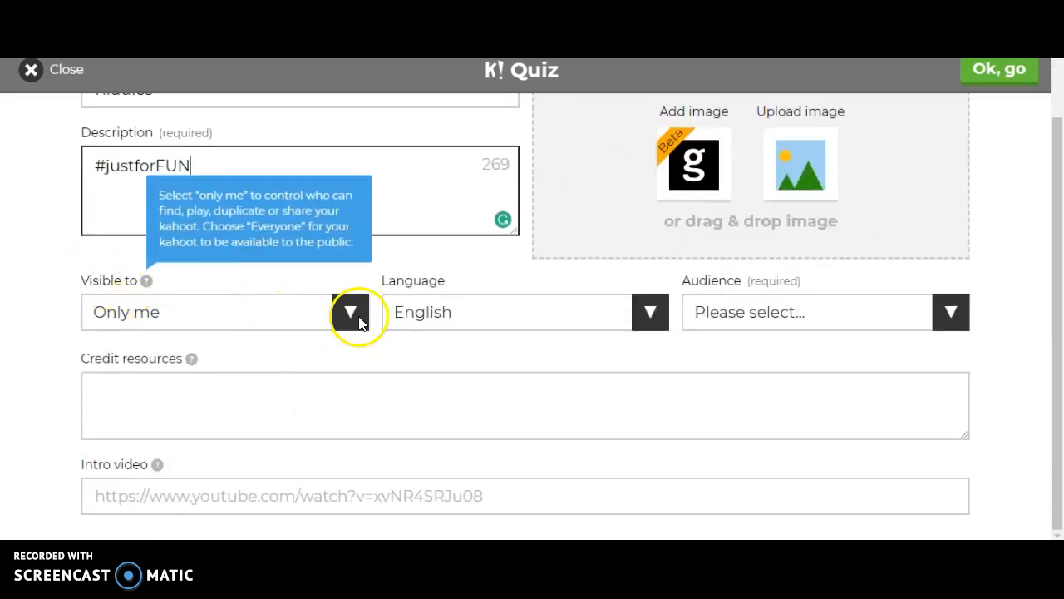
pyautogui.moveTo(146, 282)
pyautogui.click(651, 312)
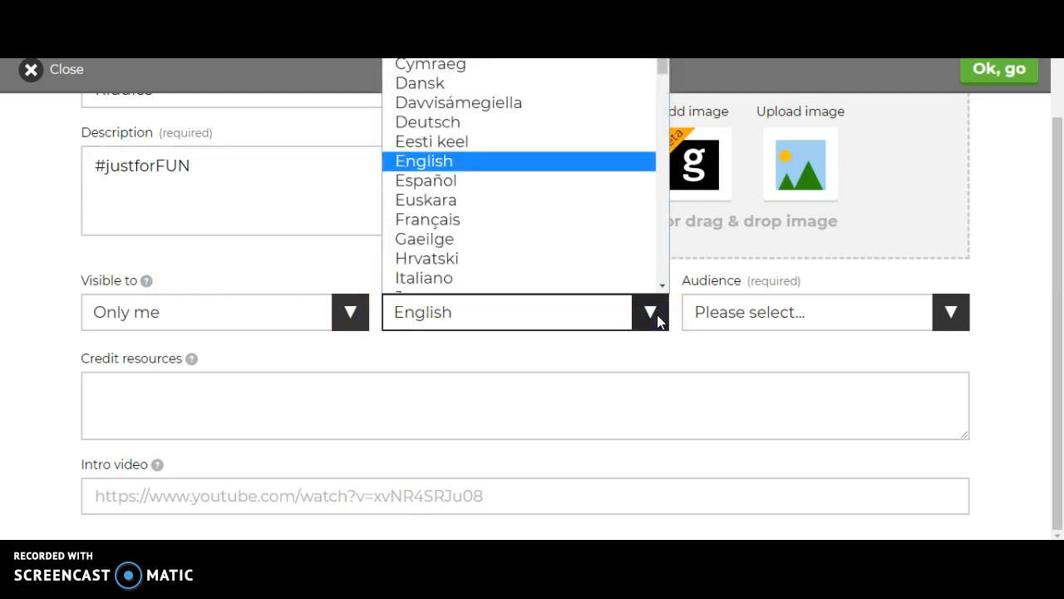
pyautogui.click(657, 314)
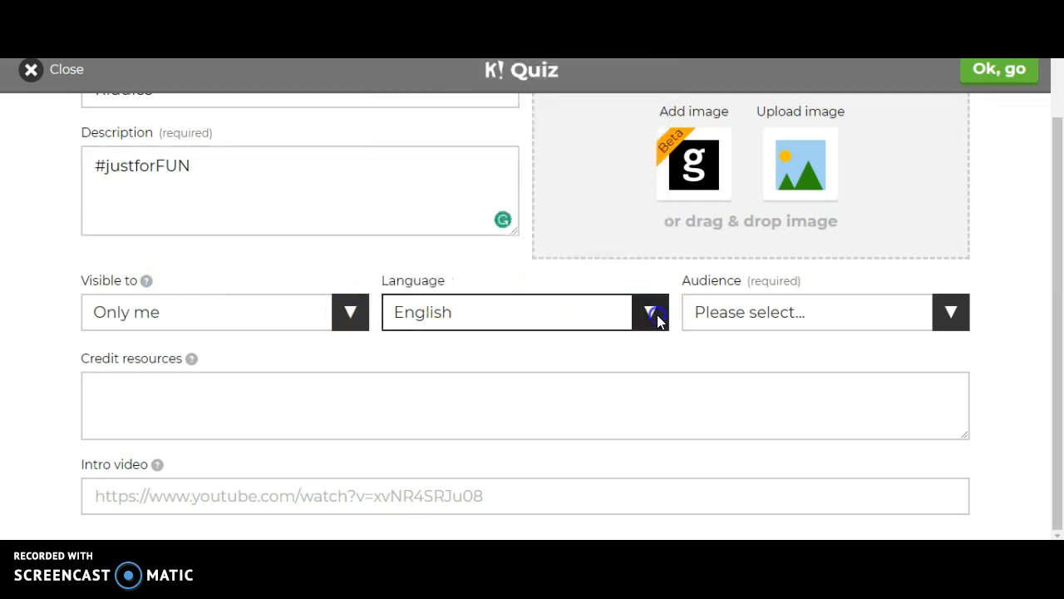
pyautogui.click(878, 317)
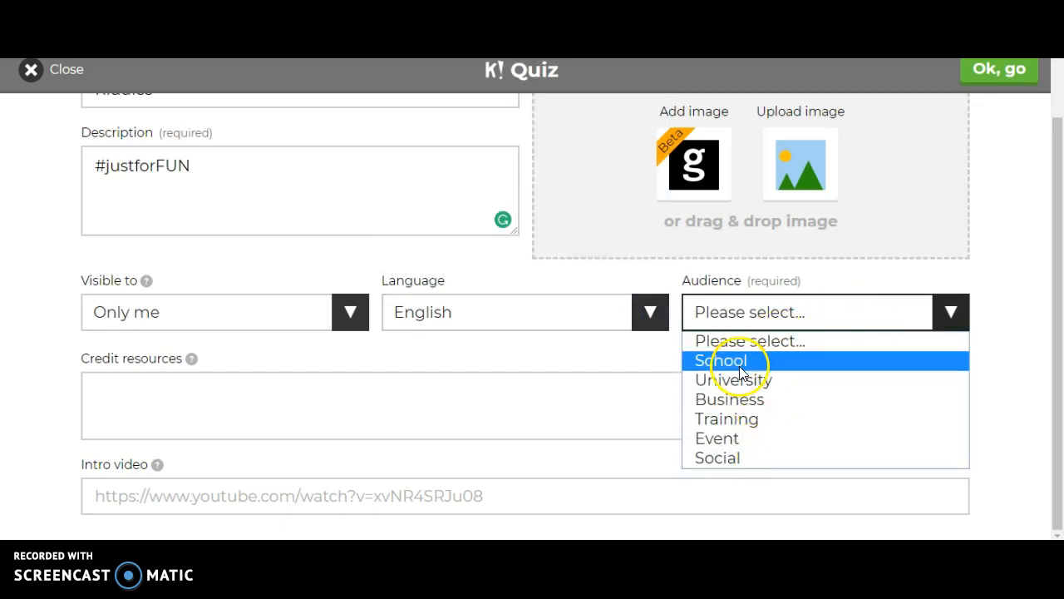
pyautogui.click(746, 458)
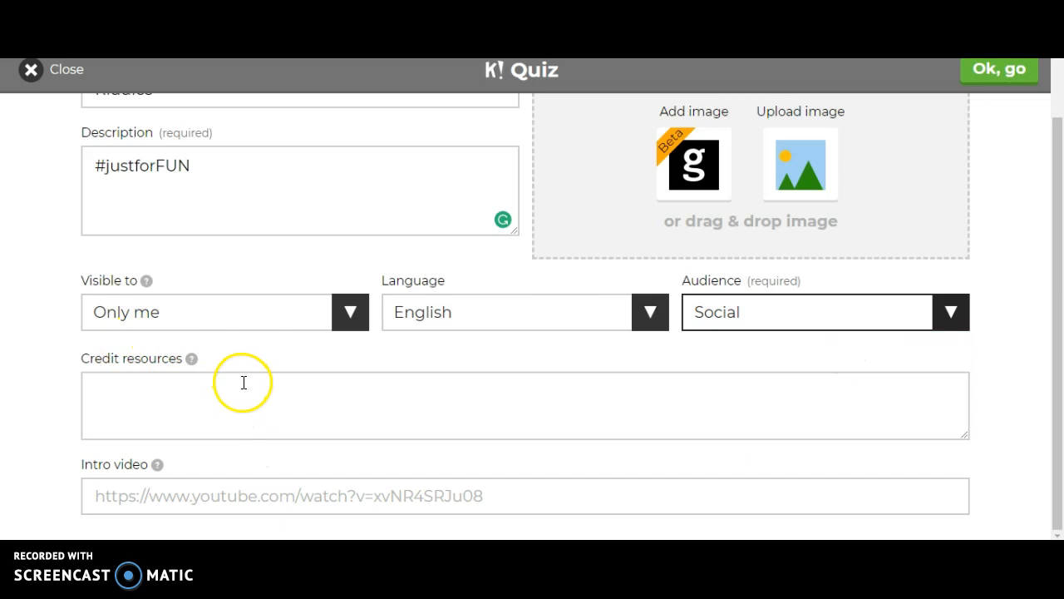
# Read the help for credit resources and intro video, leave both empty, and confirm the quiz details
pyautogui.click(121, 398)
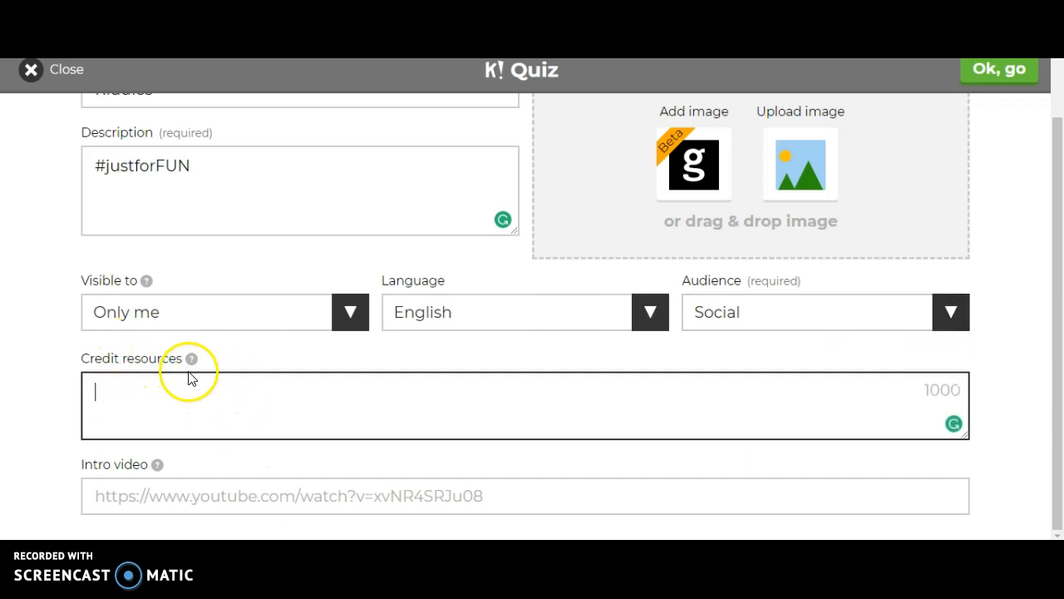
pyautogui.moveTo(192, 361)
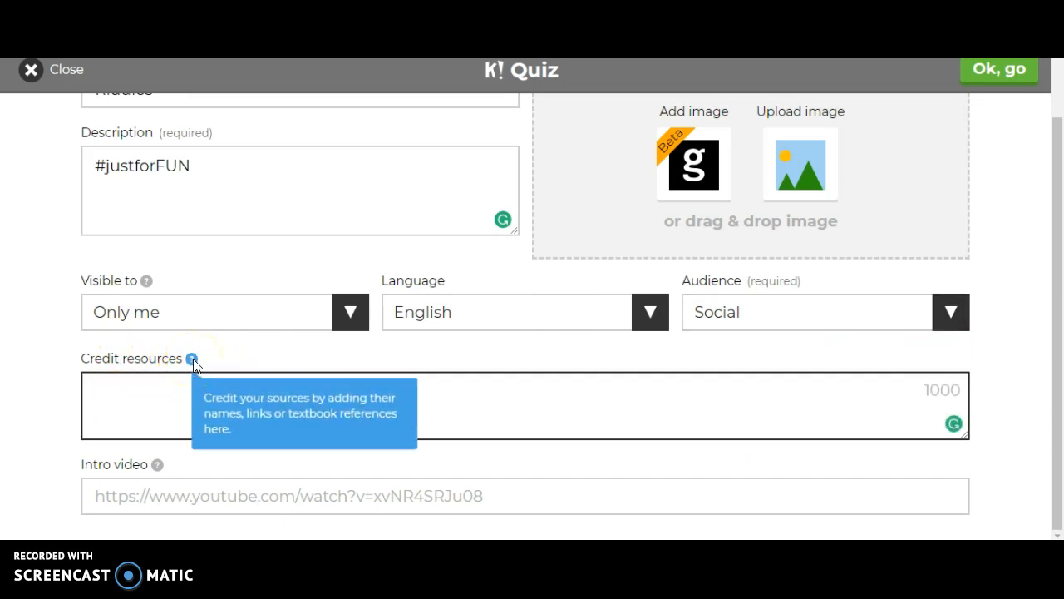
pyautogui.click(158, 466)
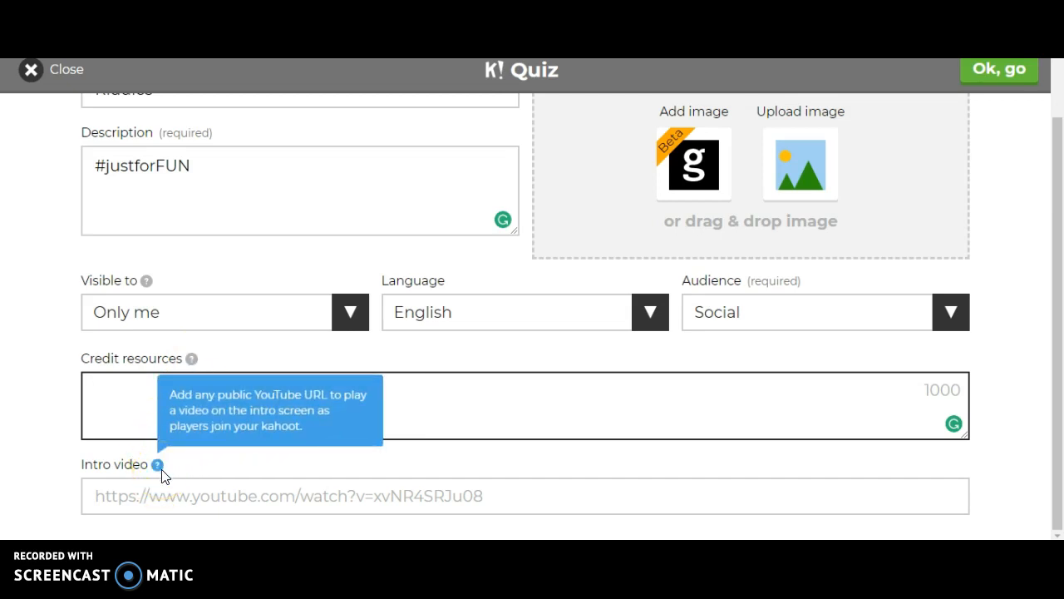
pyautogui.click(1005, 83)
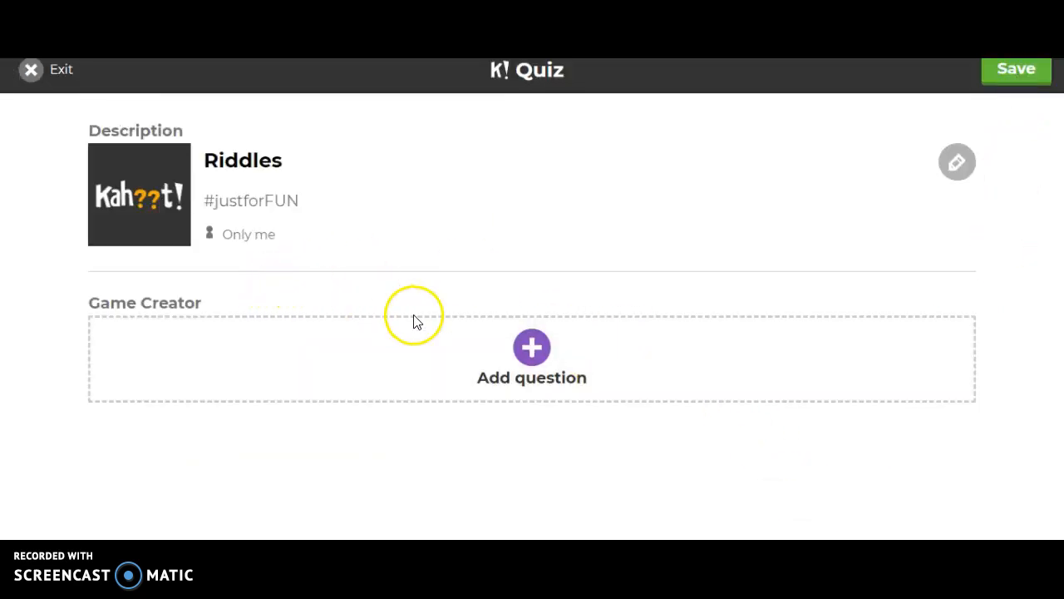
# Add the first question and paste in the riddle "What has a tail, a head, and is also bronze?" copied from Notepad
pyautogui.click(532, 354)
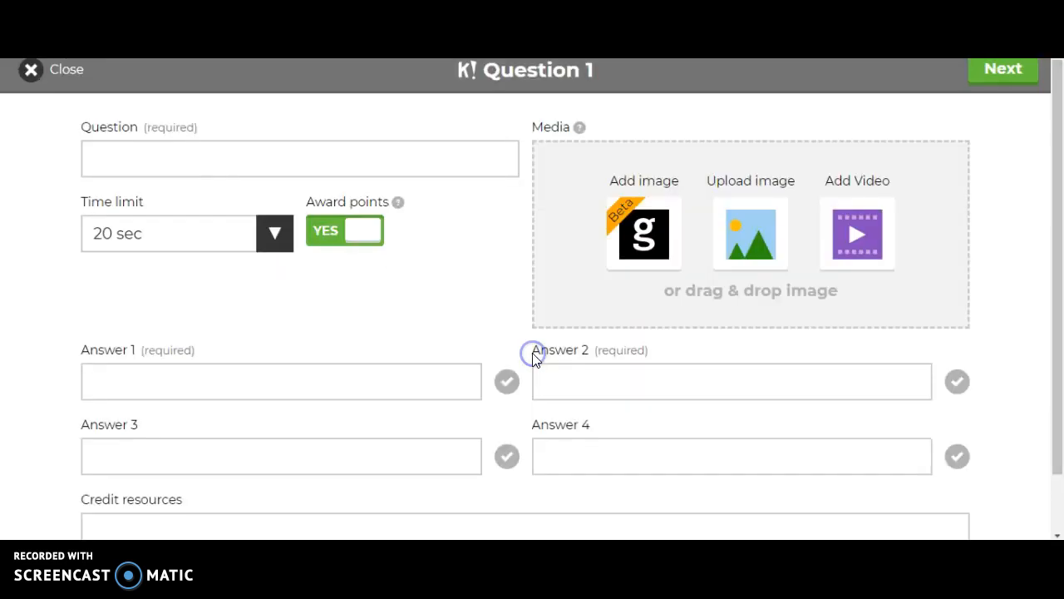
pyautogui.click(269, 158)
pyautogui.hotkey('alt', 'Tab')
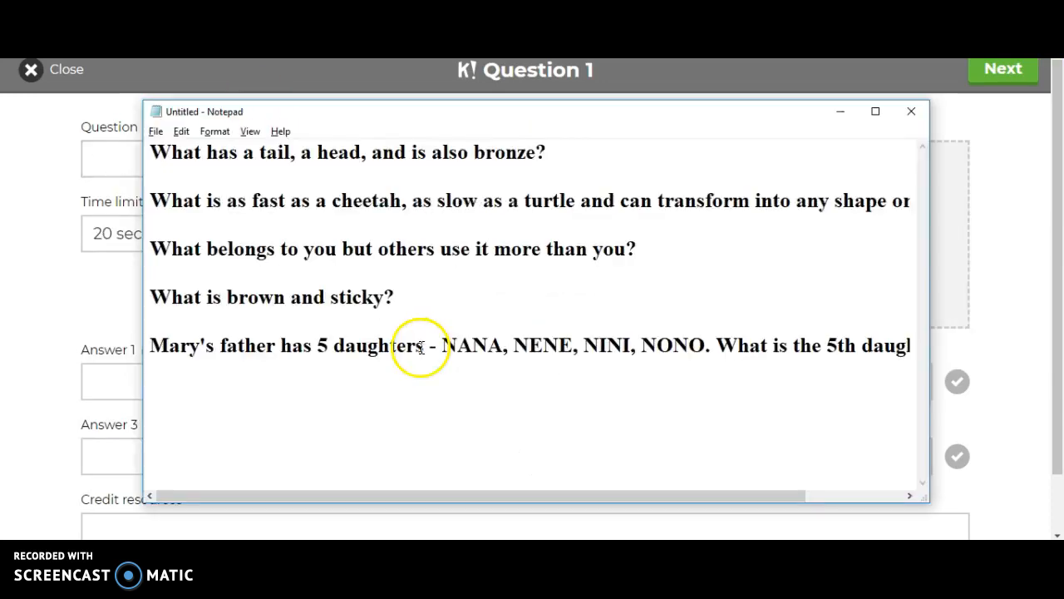
pyautogui.moveTo(571, 152); pyautogui.dragTo(127, 147)
pyautogui.hotkey('ctrl', 'c')
pyautogui.hotkey('alt', 'Tab')
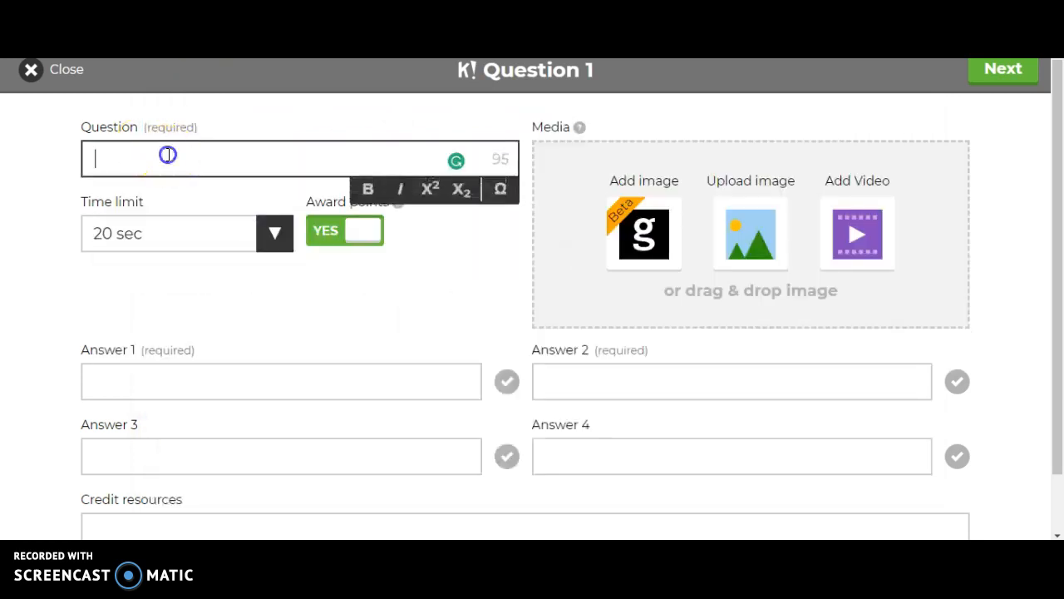
pyautogui.hotkey('ctrl', 'v')
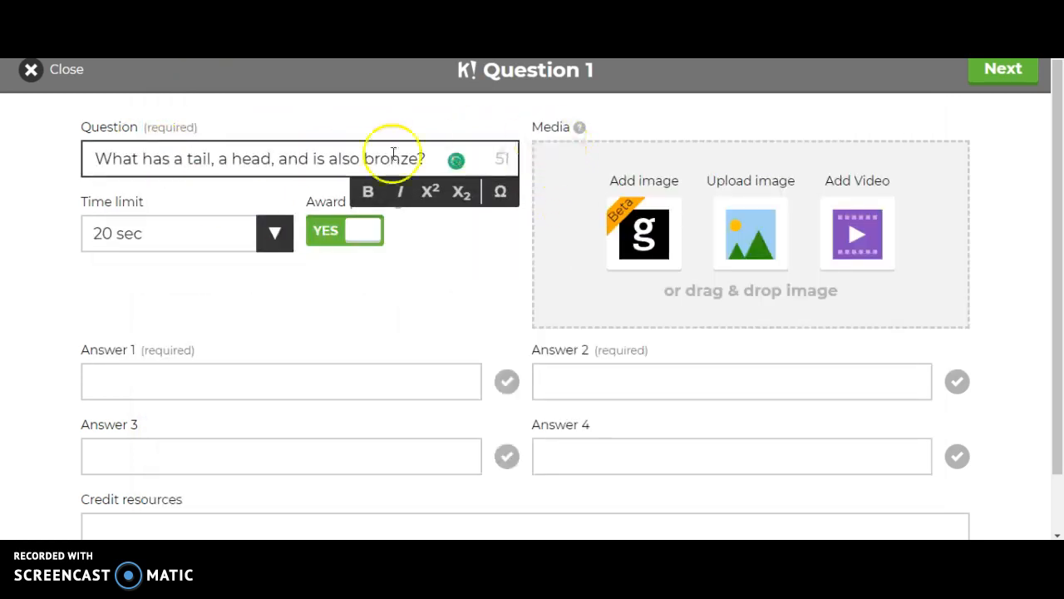
# Review the time limit choices for the question and select 20 sec
pyautogui.click(268, 235)
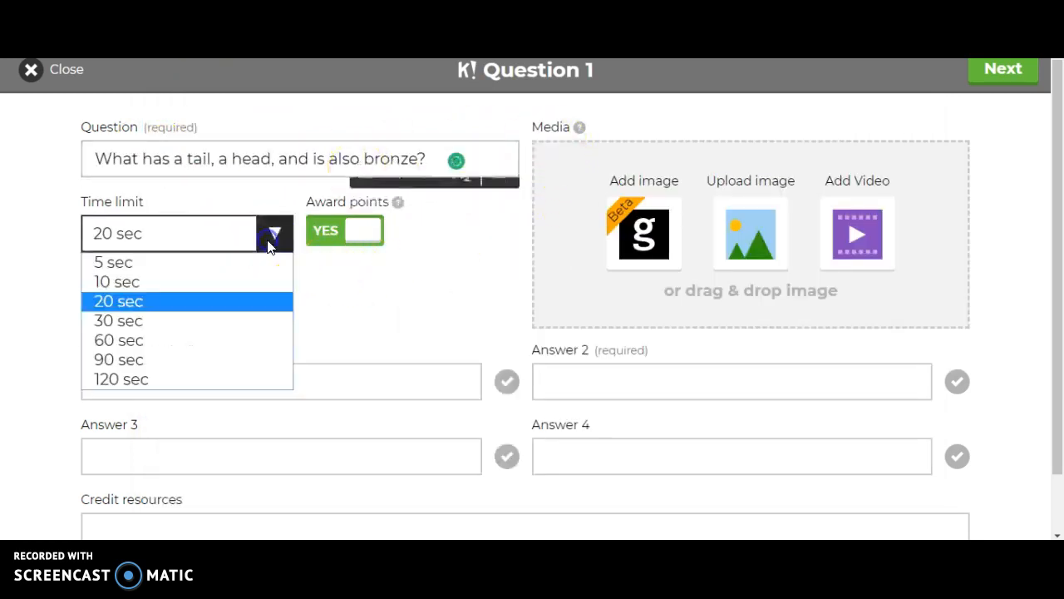
pyautogui.click(269, 239)
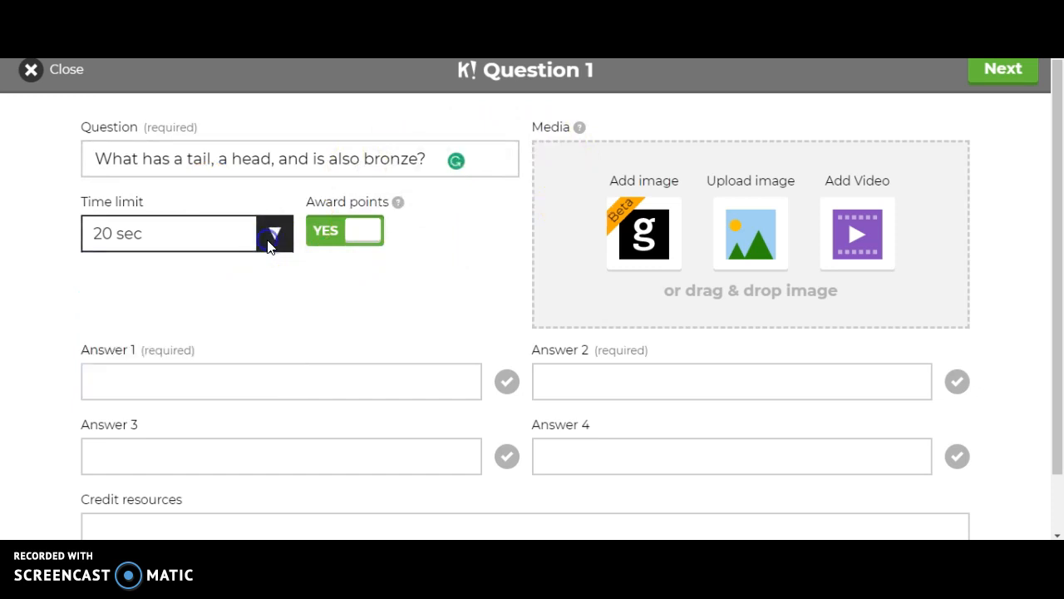
pyautogui.click(281, 241)
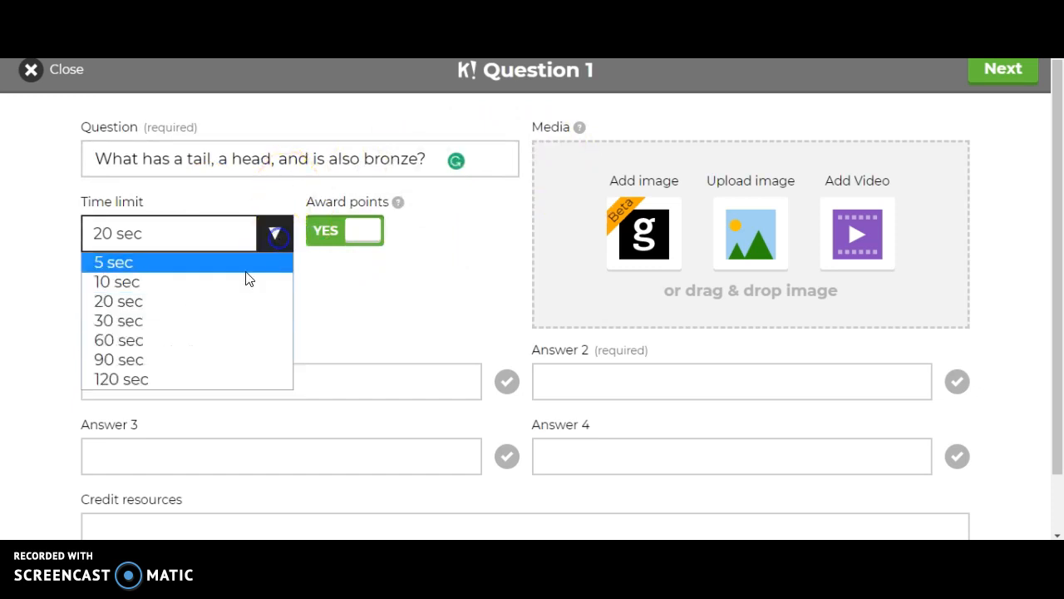
pyautogui.click(168, 300)
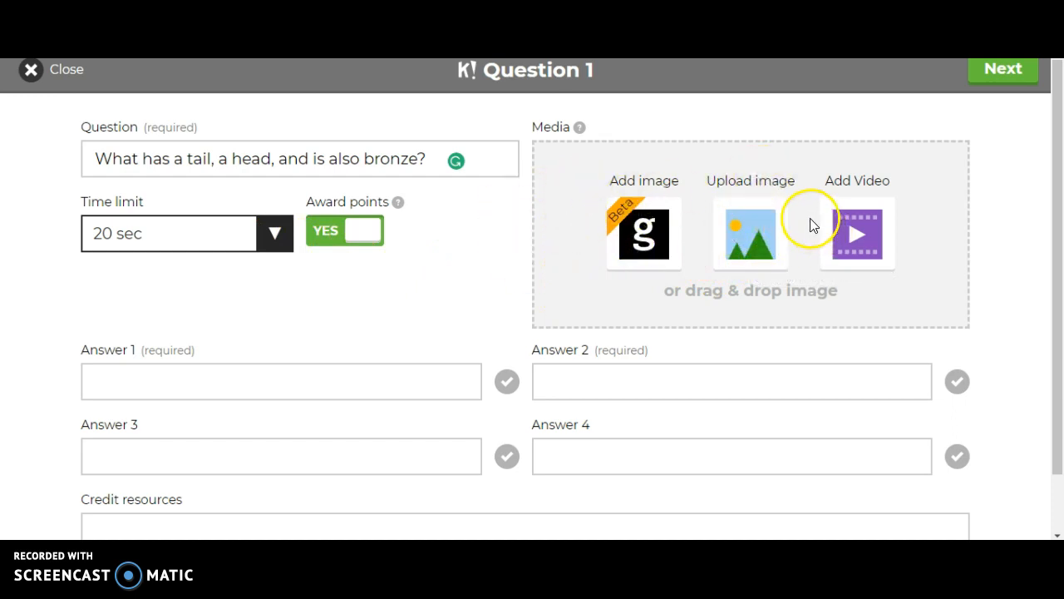
# Fill in the four answers in order as "penny", "worm", "cat" and "nail"
pyautogui.scroll(-1, 470, 281)
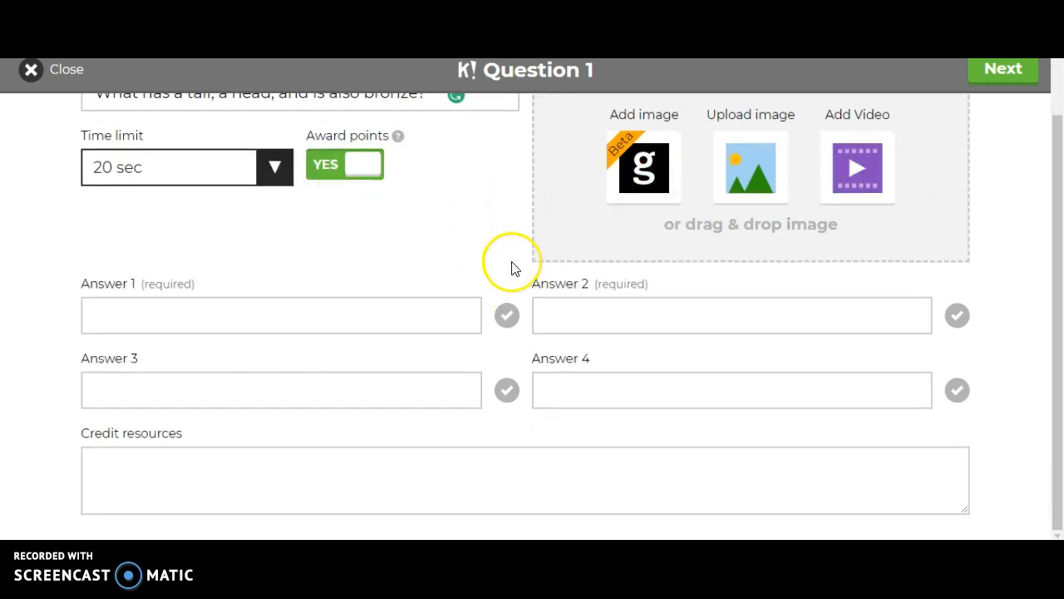
pyautogui.click(353, 313)
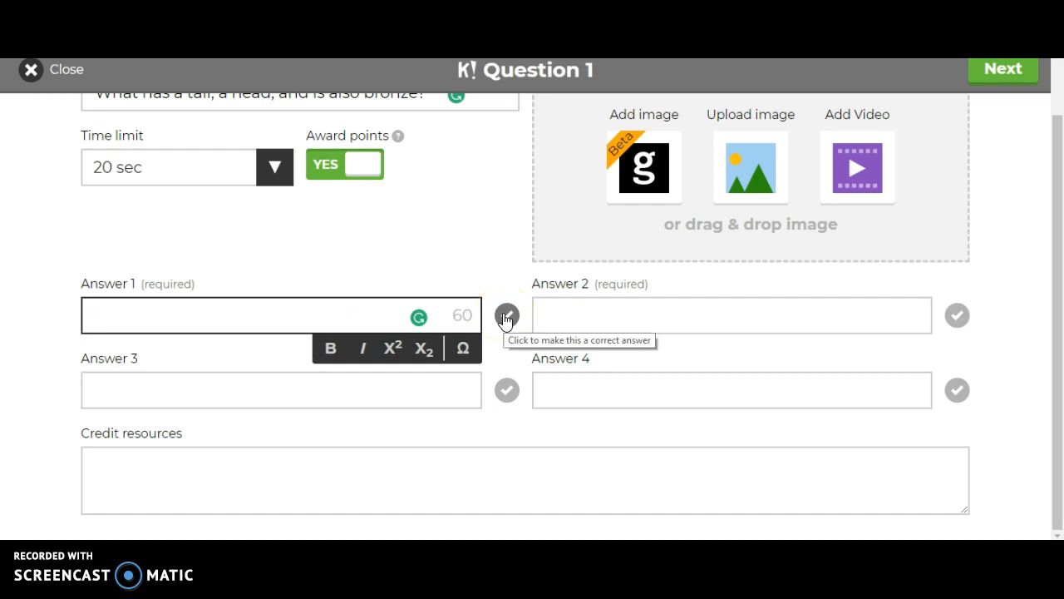
pyautogui.write('penny')
pyautogui.click(537, 329)
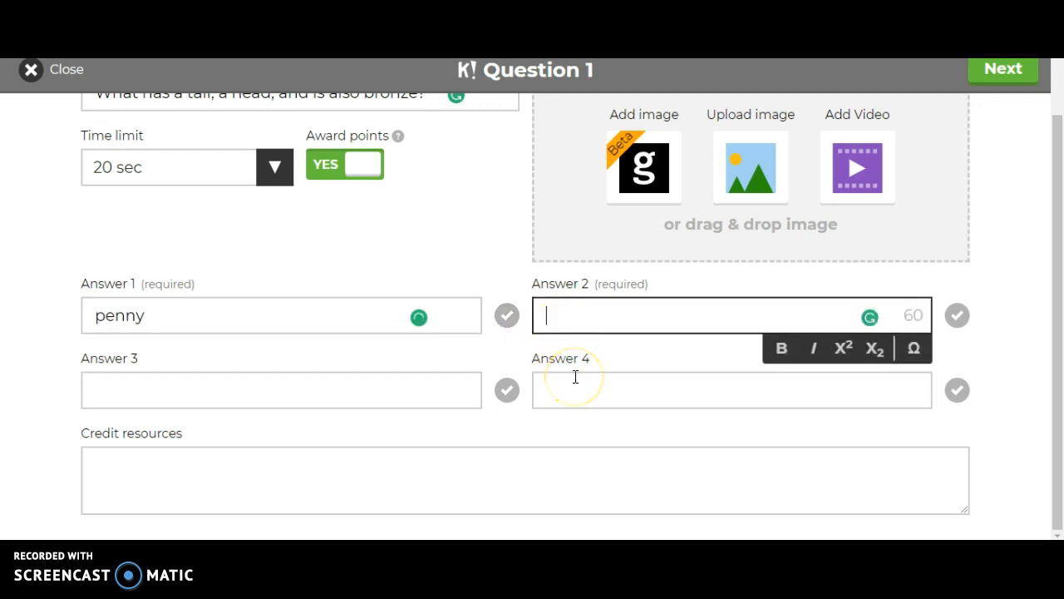
pyautogui.press('Tab')
pyautogui.press('Tab')
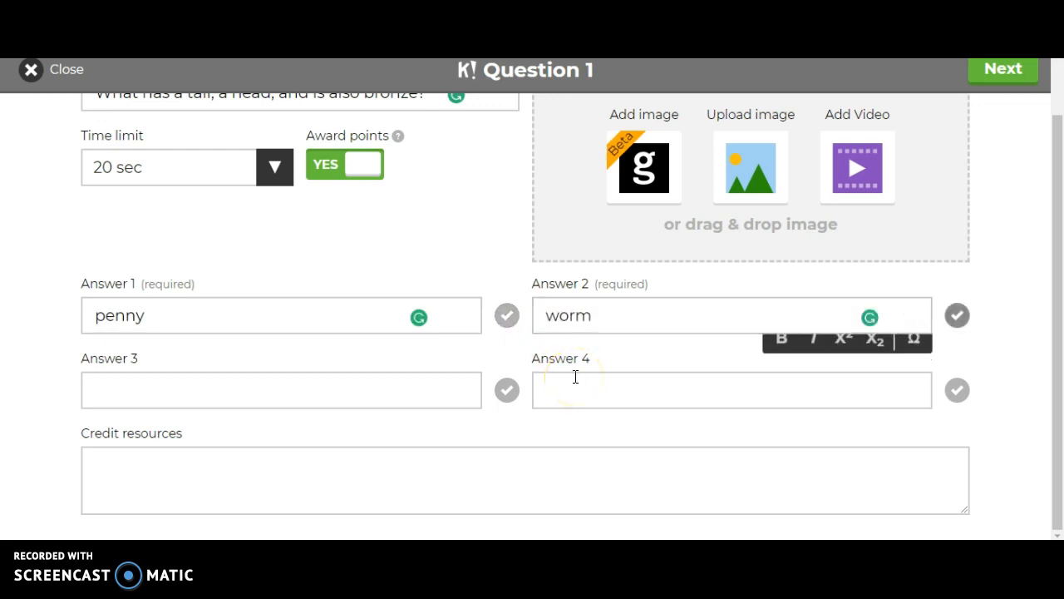
pyautogui.write('cat')
pyautogui.click(576, 378)
pyautogui.write('nail')
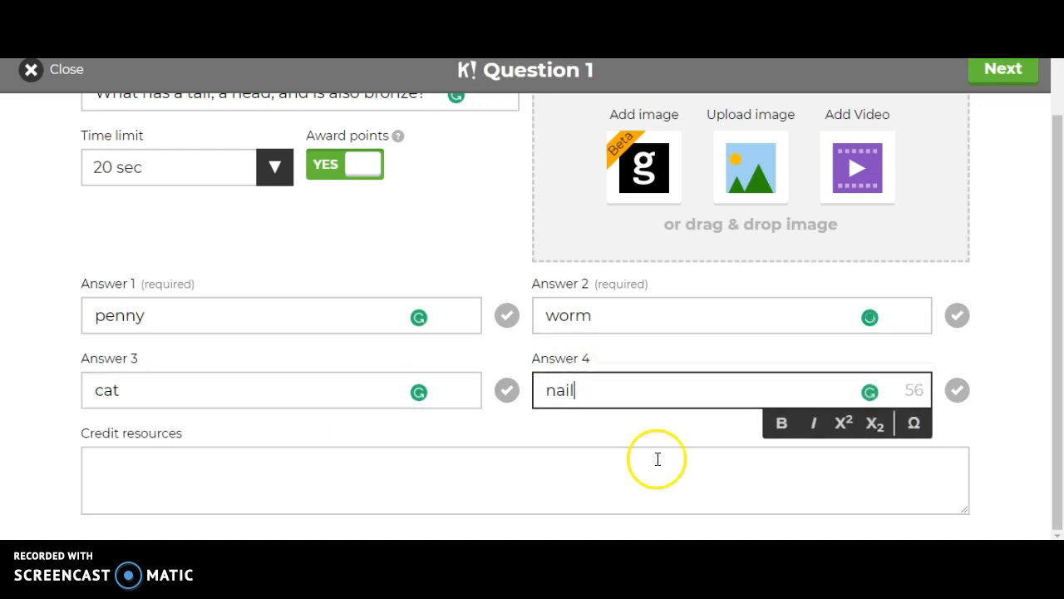
# Mark "penny" as the correct answer, leaving the question's credit resources empty
pyautogui.click(552, 448)
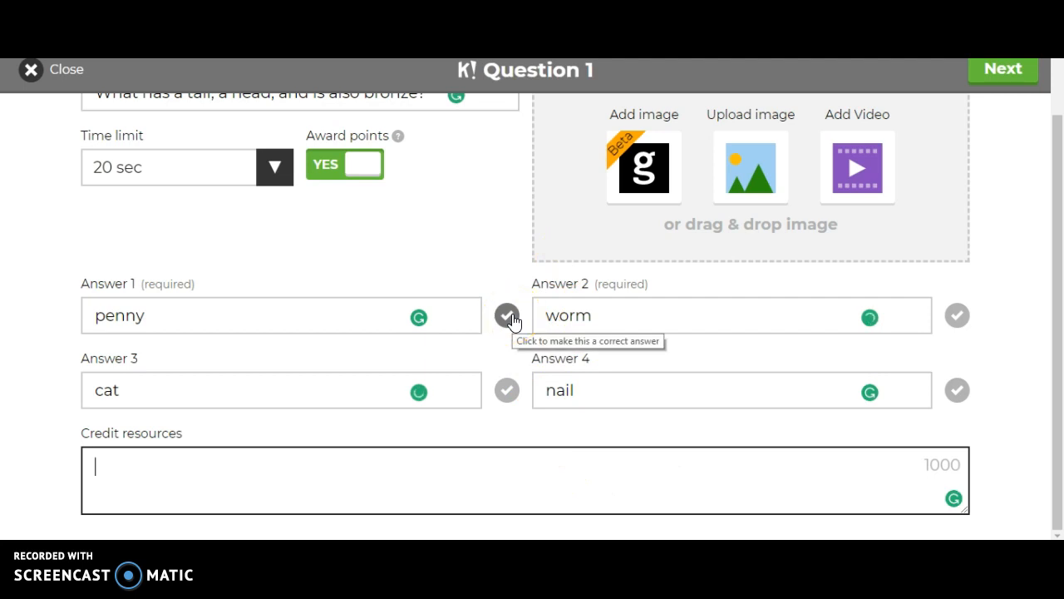
pyautogui.click(509, 317)
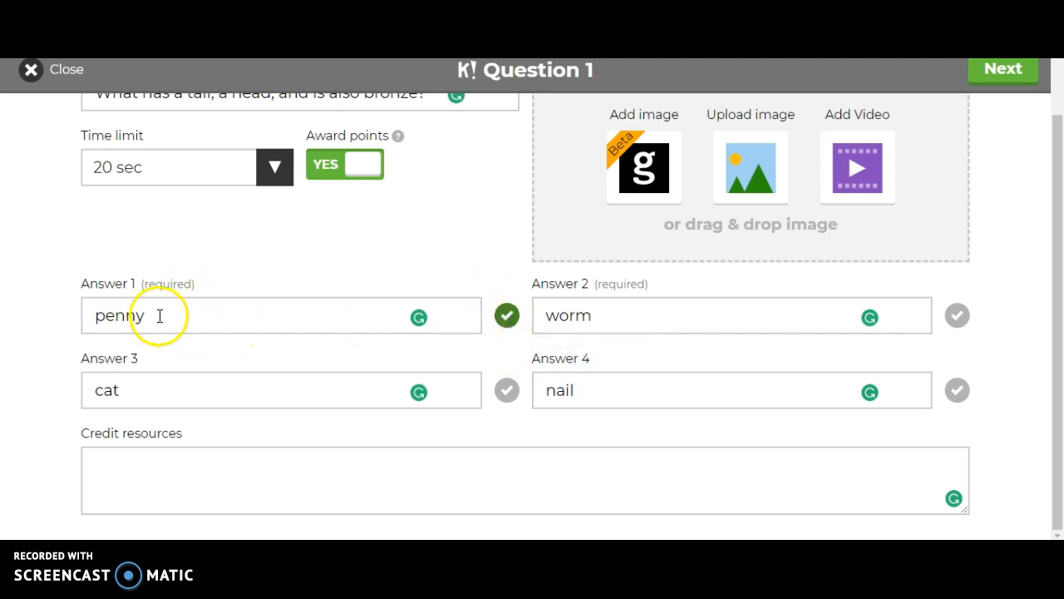
pyautogui.scroll(2, 285, 311)
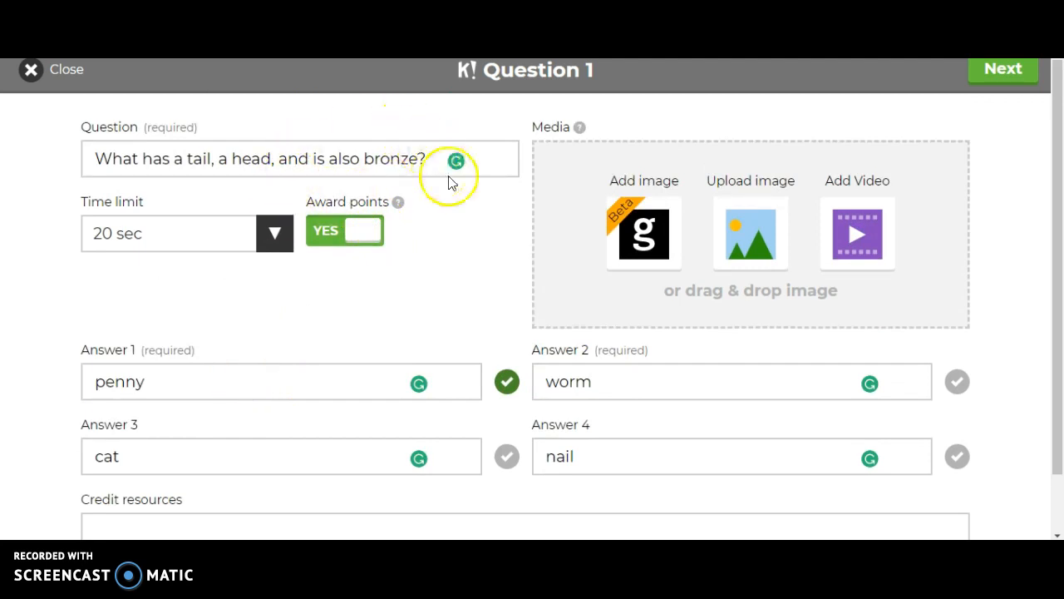
# Finish the first question without adding credit resources and return to the quiz overview
pyautogui.scroll(-2, 446, 363)
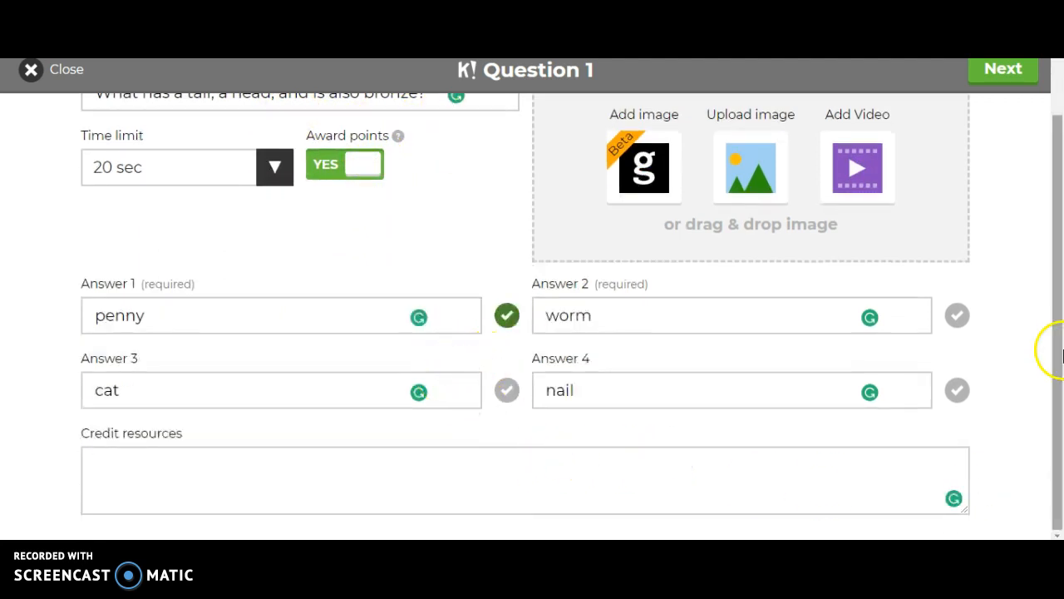
pyautogui.scroll(2, 1044, 333)
pyautogui.click(1004, 71)
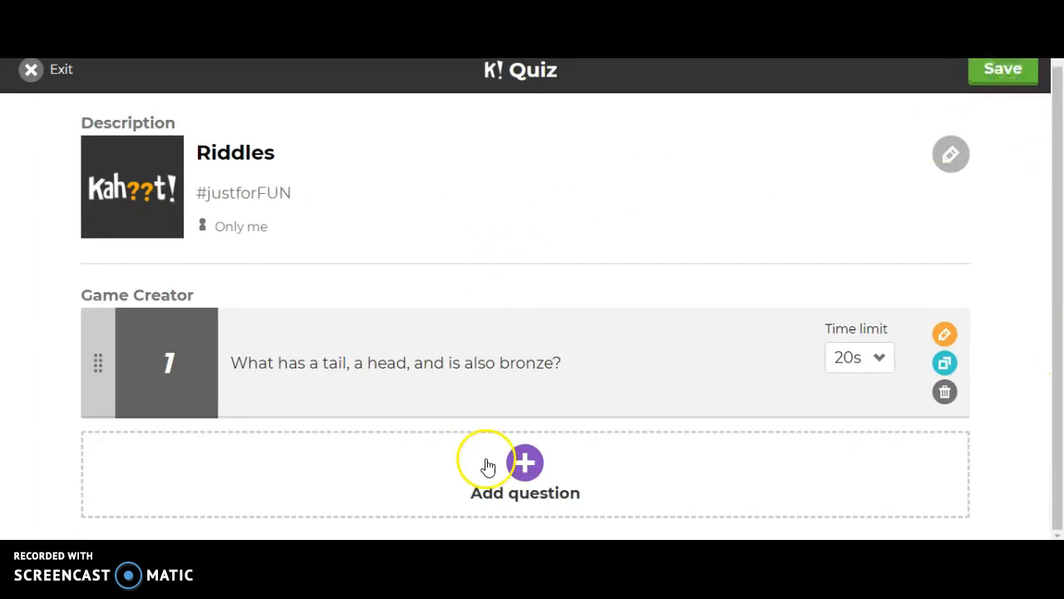
# Add a second question and paste in the riddle beginning "What is as fast as a cheetah, as slow as a turtle" copied from Notepad
pyautogui.click(562, 460)
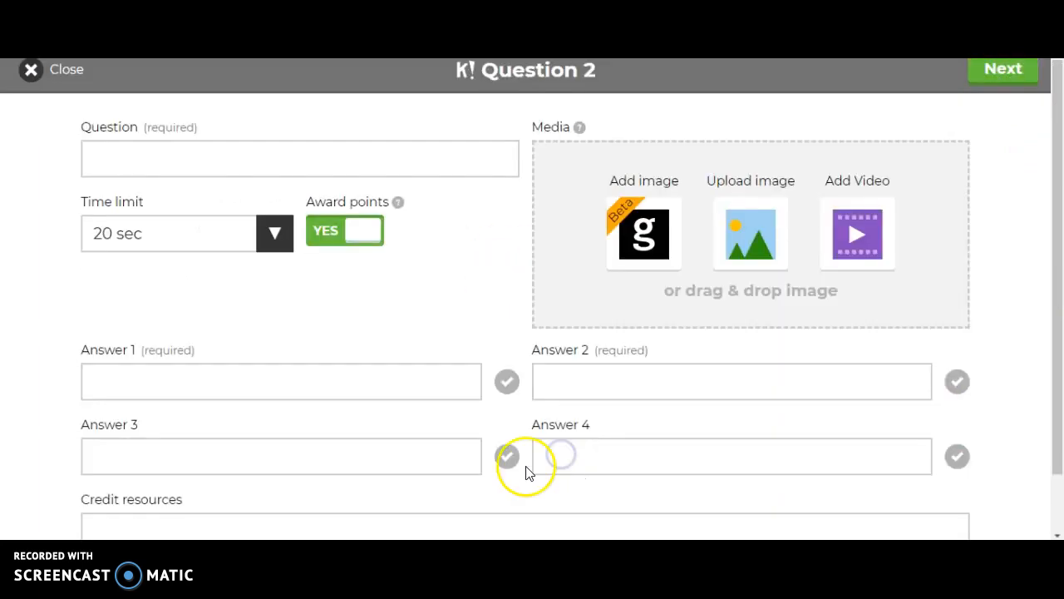
pyautogui.click(228, 157)
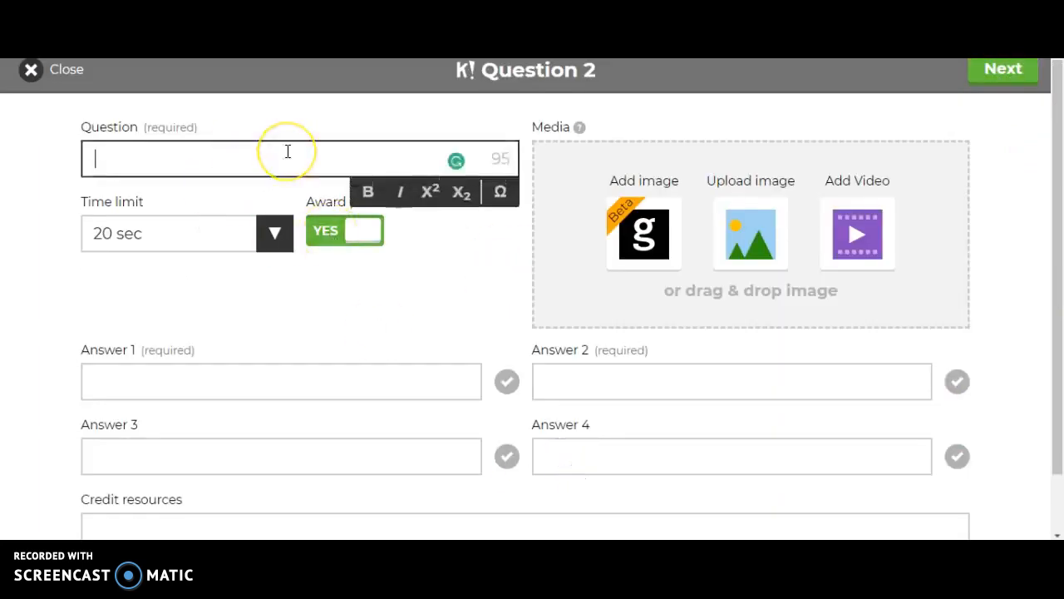
pyautogui.hotkey('alt', 'Tab')
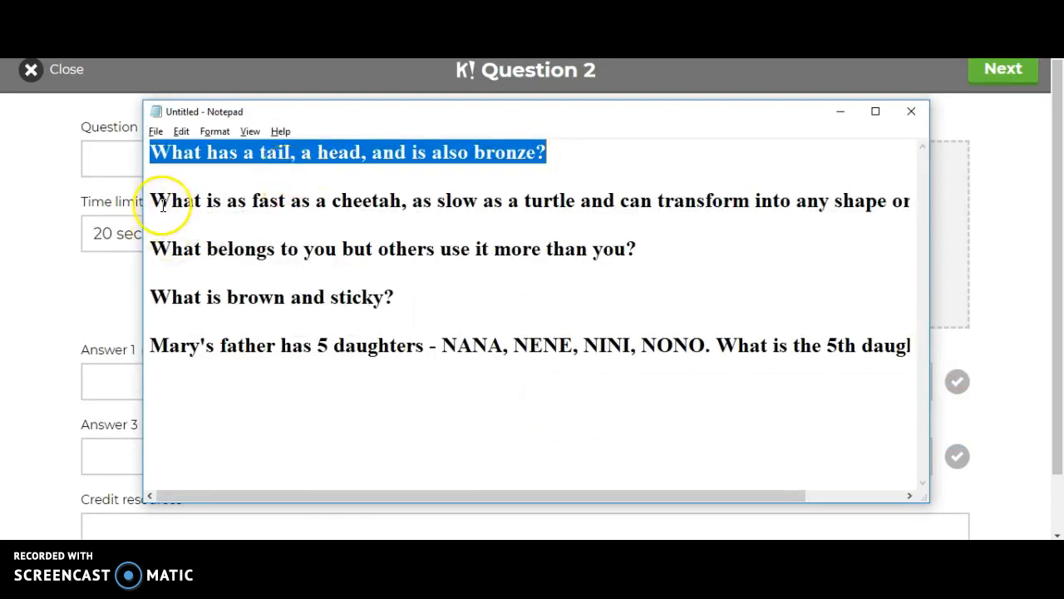
pyautogui.click(150, 201)
pyautogui.moveTo(150, 200); pyautogui.dragTo(920, 200)
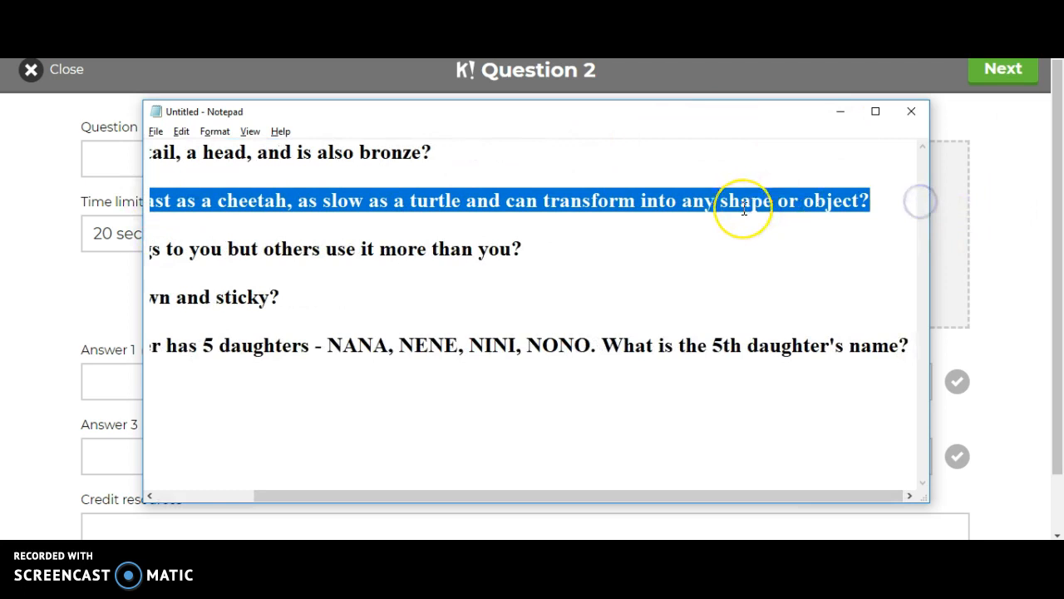
pyautogui.hotkey('ctrl', 'c')
pyautogui.hotkey('alt', 'Tab')
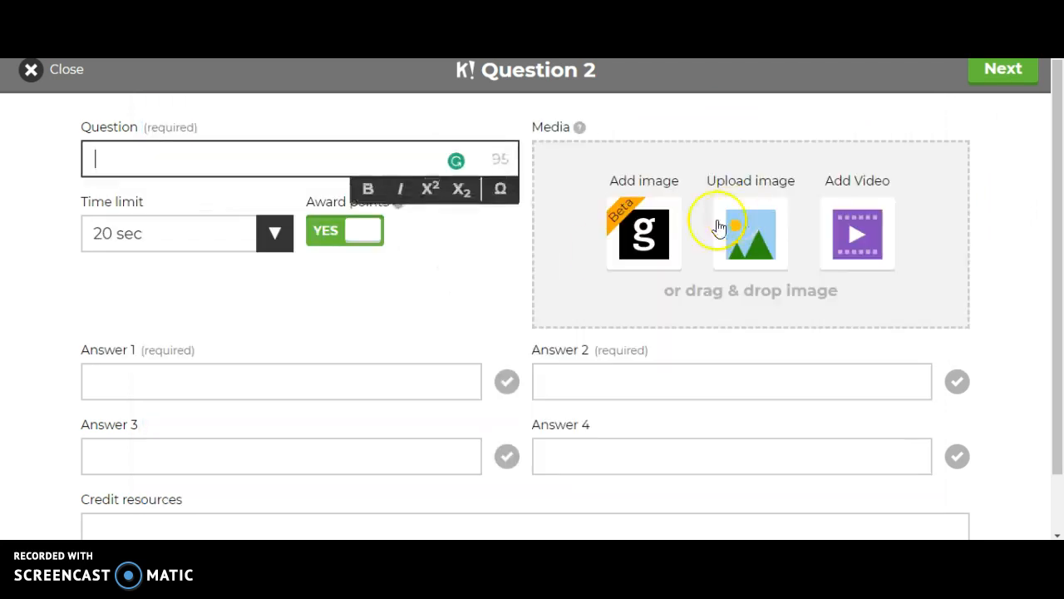
pyautogui.hotkey('ctrl', 'v')
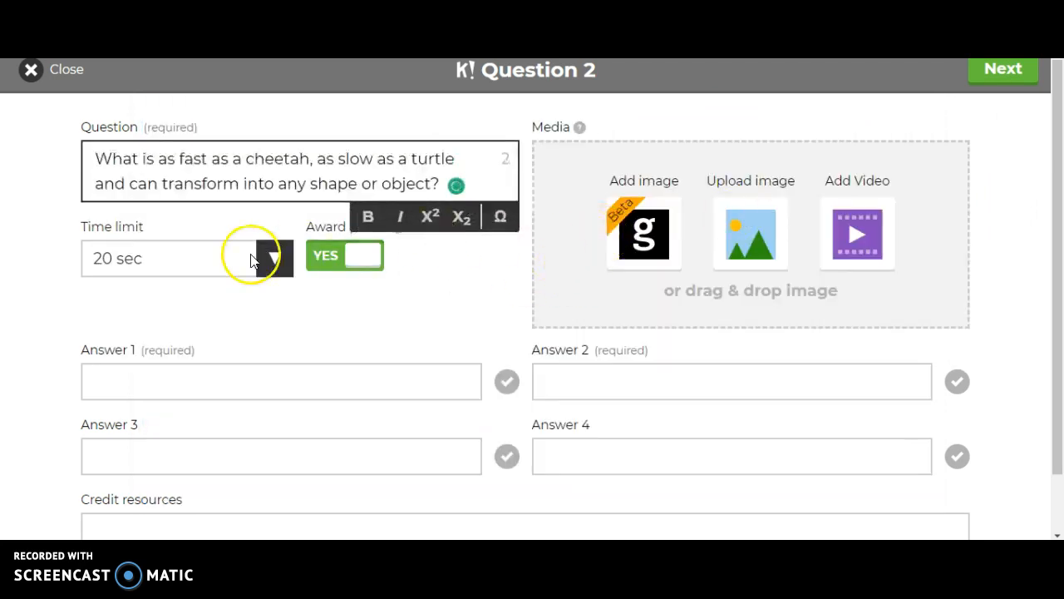
# Fill in the answers in order as "cheetah", "shadow", "lifetime" and "turtle", mark "shadow" as correct and finish the question
pyautogui.click(385, 374)
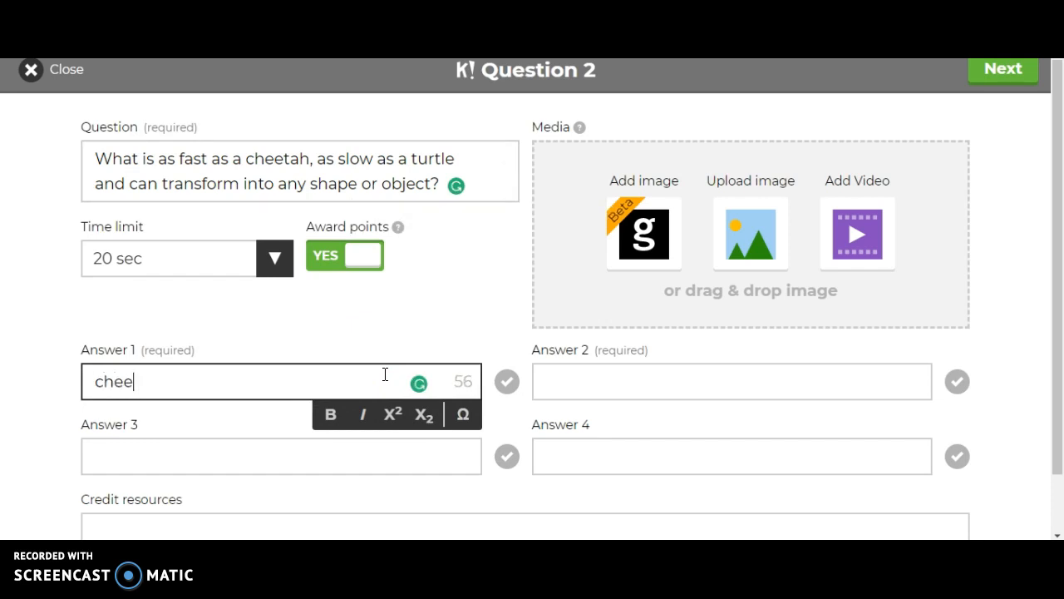
pyautogui.press('Tab')
pyautogui.write('sh')
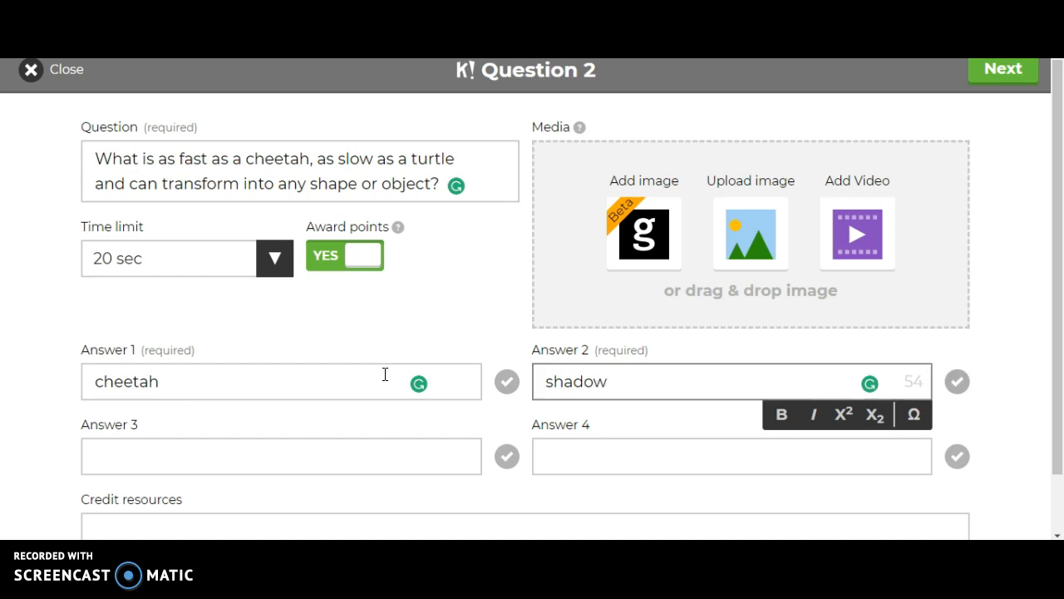
pyautogui.press('Tab')
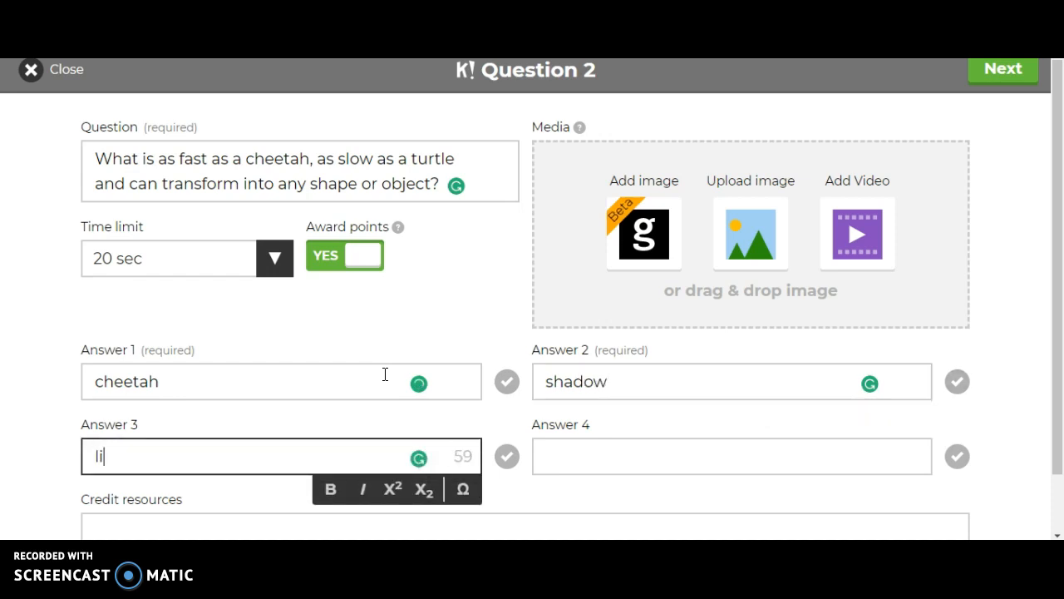
pyautogui.press('Tab')
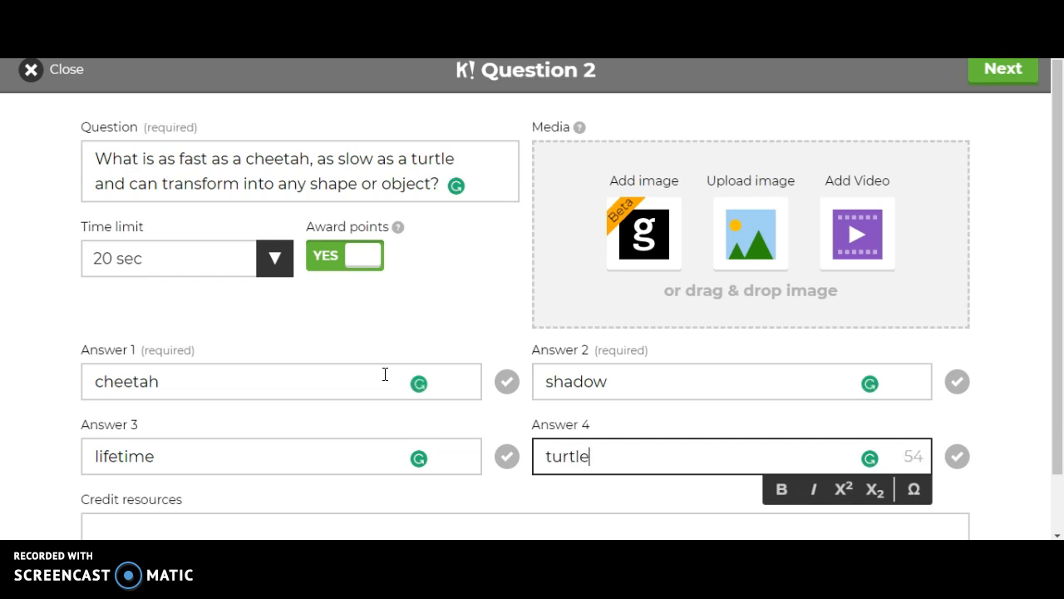
pyautogui.write('turtle')
pyautogui.click(957, 381)
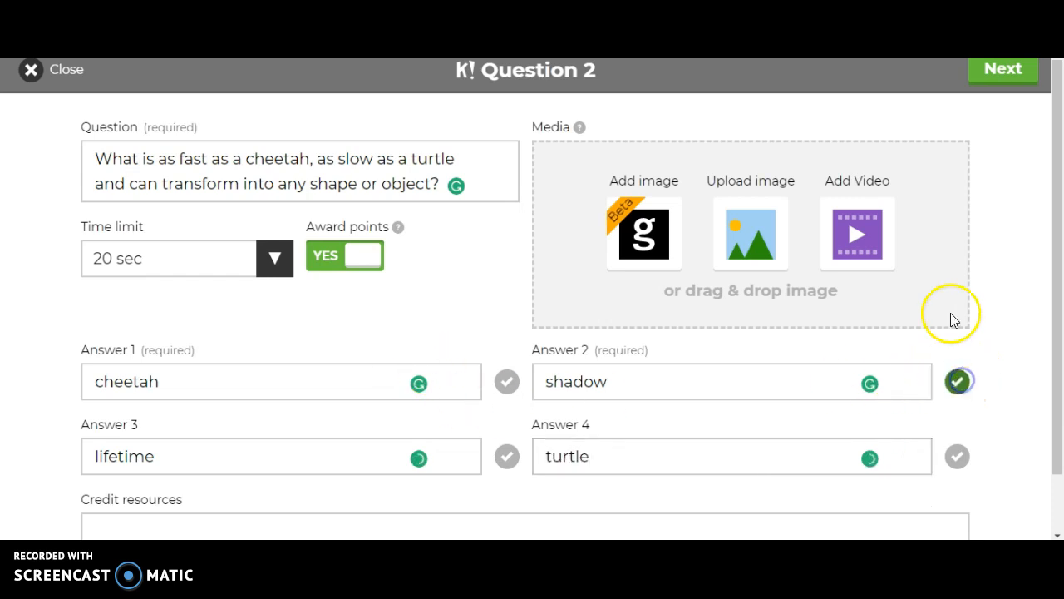
pyautogui.click(1027, 76)
# Add a third question and paste in the riddle "What belongs to you but others use it more than you?" copied from Notepad
pyautogui.scroll(2, 287, 311)
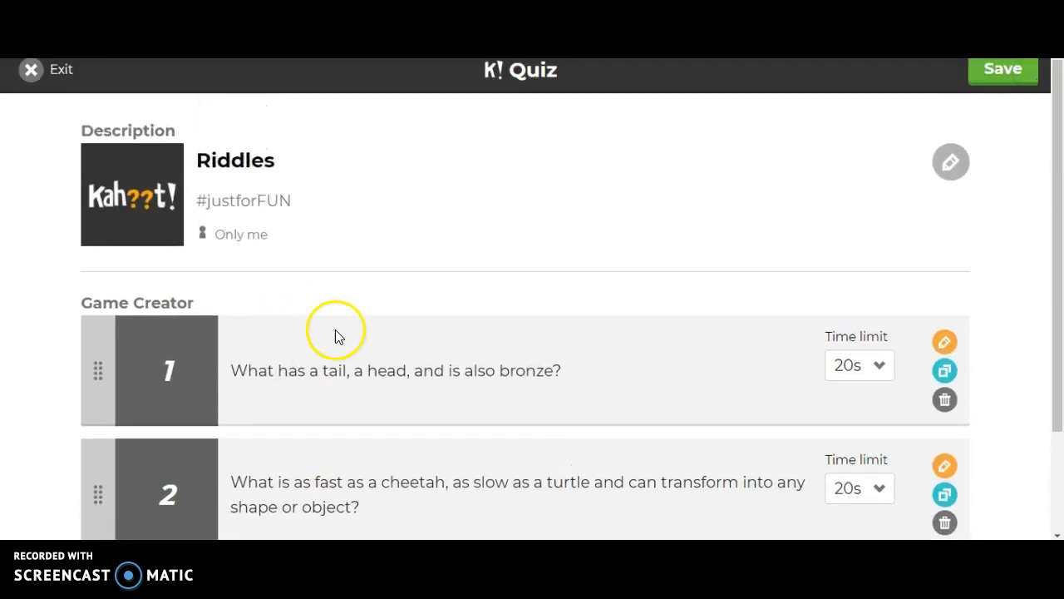
pyautogui.scroll(-3, 337, 312)
pyautogui.click(557, 487)
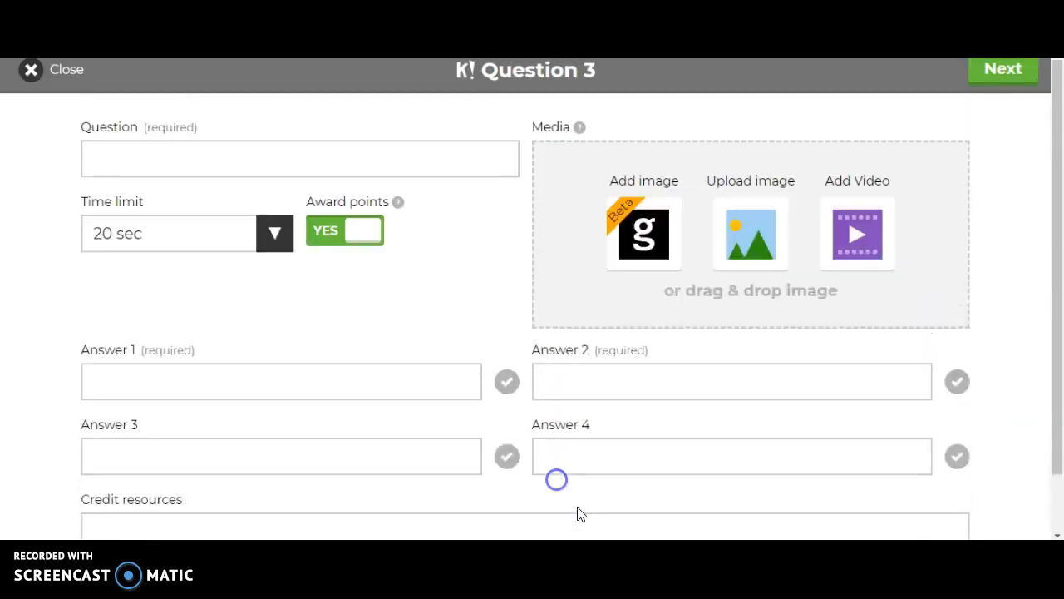
pyautogui.click(157, 155)
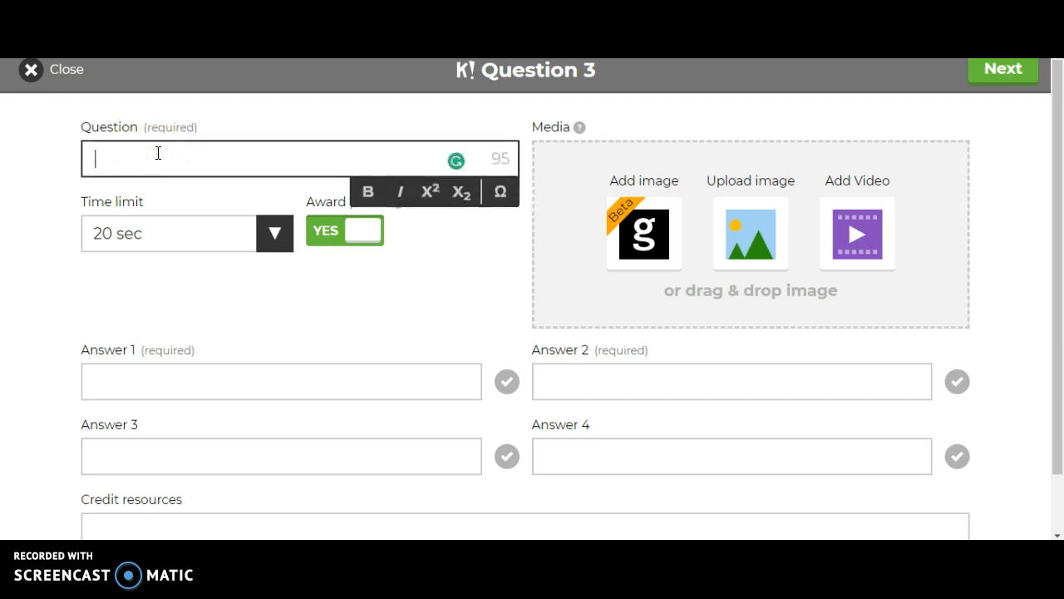
pyautogui.hotkey('alt', 'Tab')
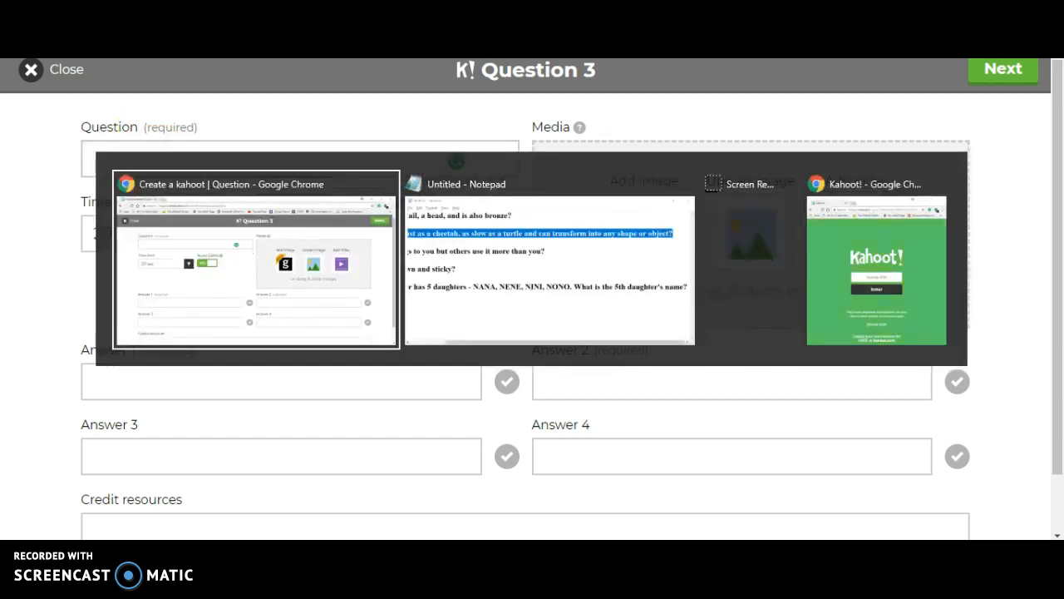
pyautogui.moveTo(162, 257); pyautogui.dragTo(706, 275)
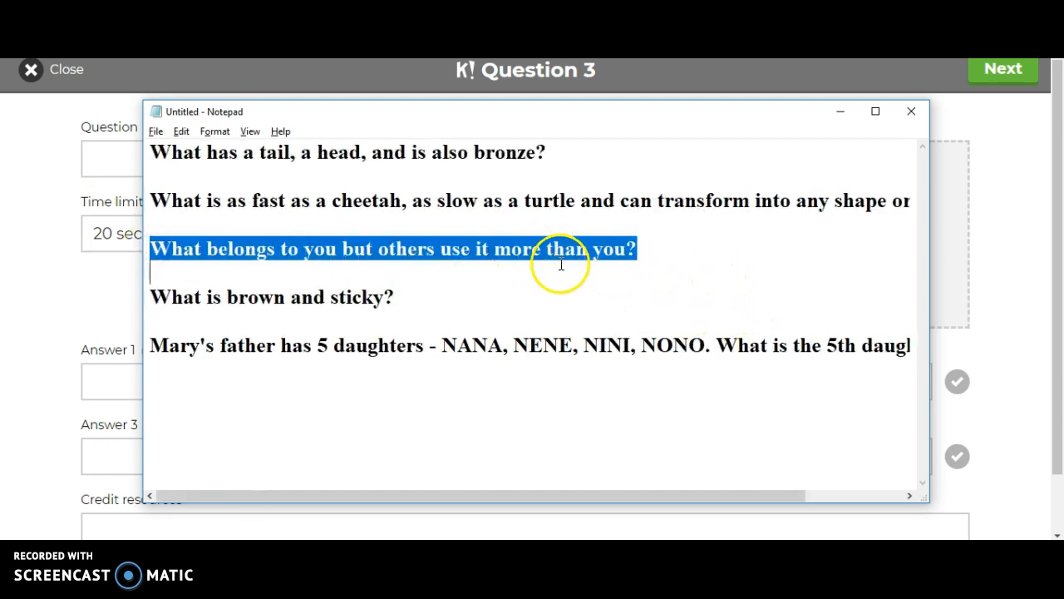
pyautogui.hotkey('alt', 'Tab')
pyautogui.click(348, 164)
pyautogui.hotkey('ctrl', 'v')
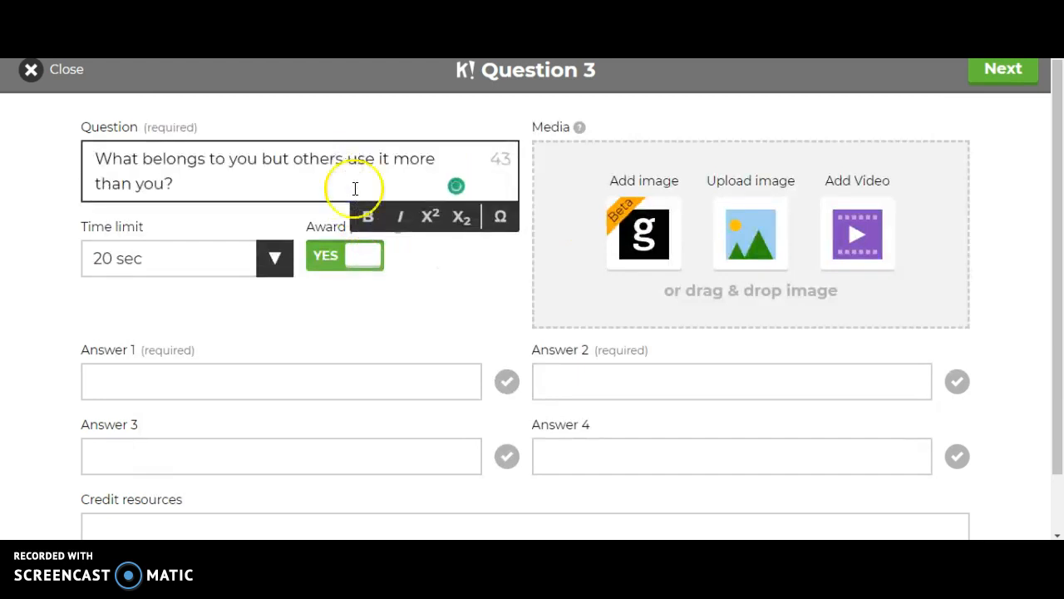
# Fill in the answers in order as "towel", "sink", "yourself" and "name", mark "name" as correct and finish the question
pyautogui.scroll(-1, 333, 361)
pyautogui.click(322, 317)
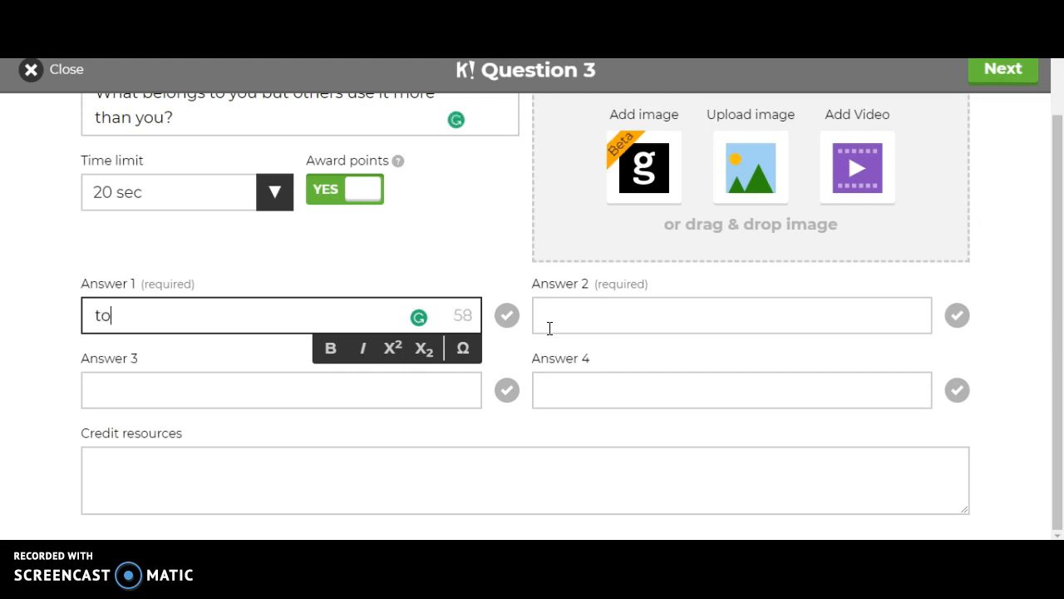
pyautogui.click(549, 327)
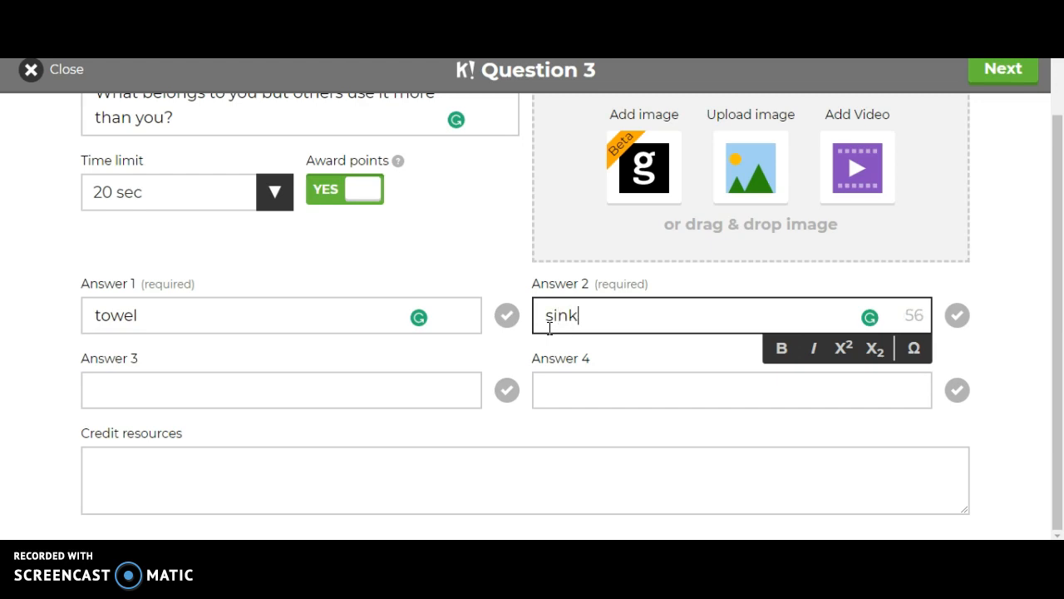
pyautogui.press('Tab')
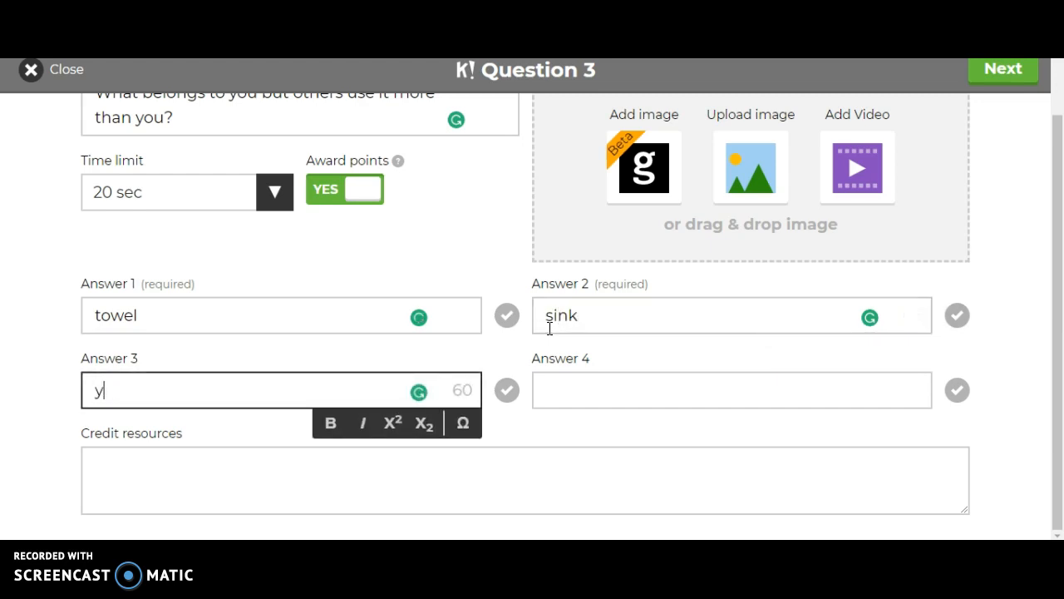
pyautogui.write('yourself')
pyautogui.press('Tab')
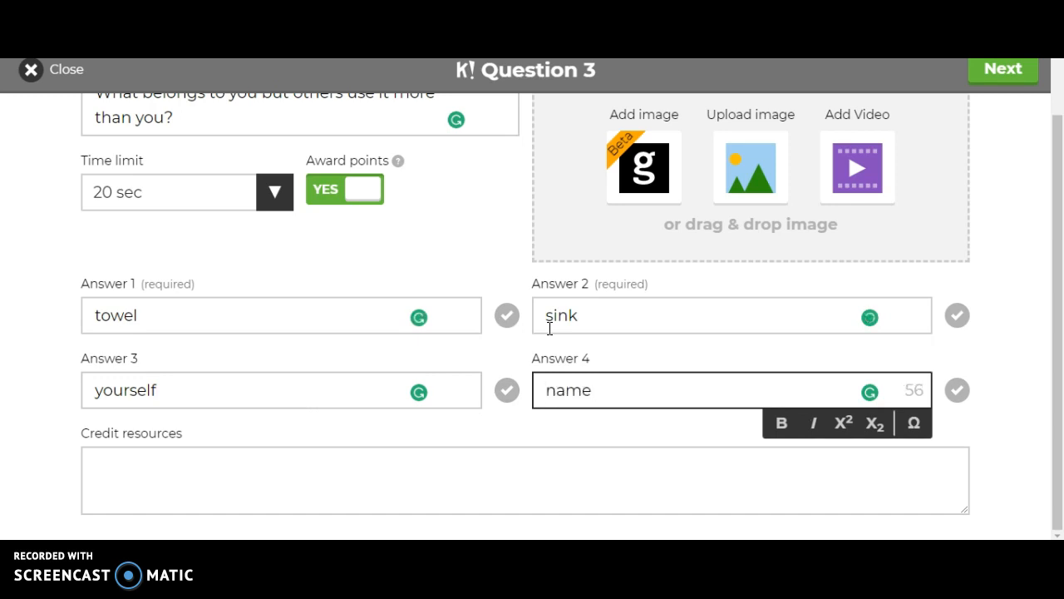
pyautogui.write('name')
pyautogui.click(957, 390)
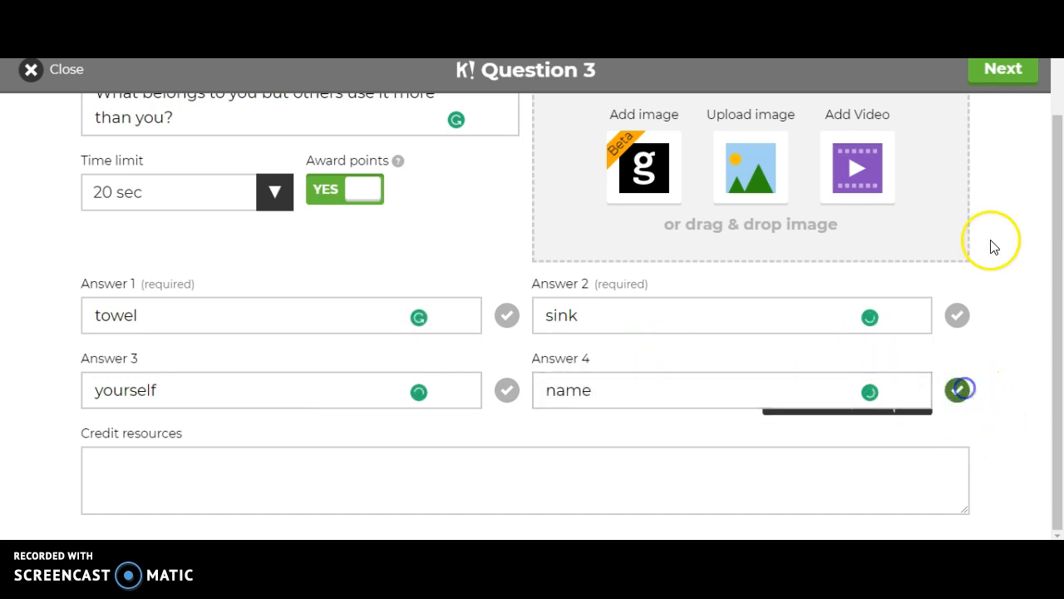
pyautogui.click(1005, 74)
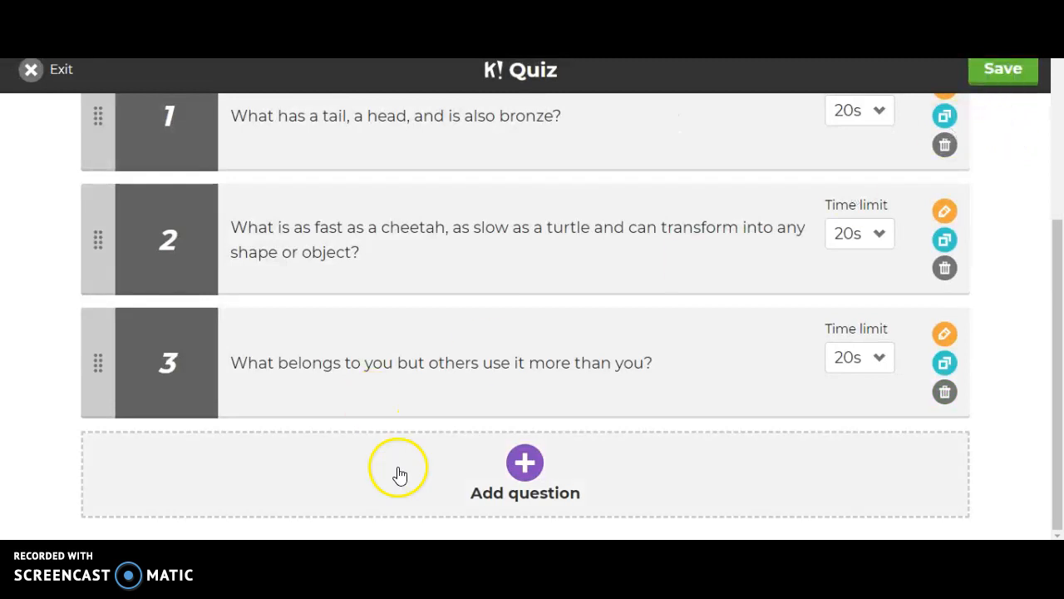
# Add a fourth question and paste in the riddle "What is brown and sticky?" copied from Notepad
pyautogui.click(622, 472)
pyautogui.click(233, 160)
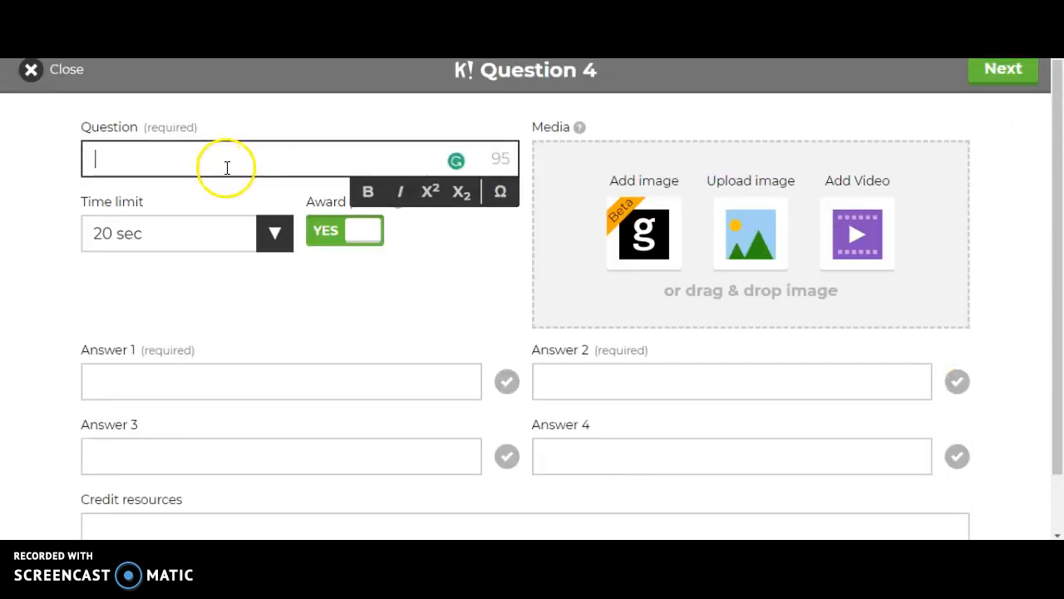
pyautogui.hotkey('alt', 'Tab')
pyautogui.moveTo(151, 297); pyautogui.dragTo(370, 324)
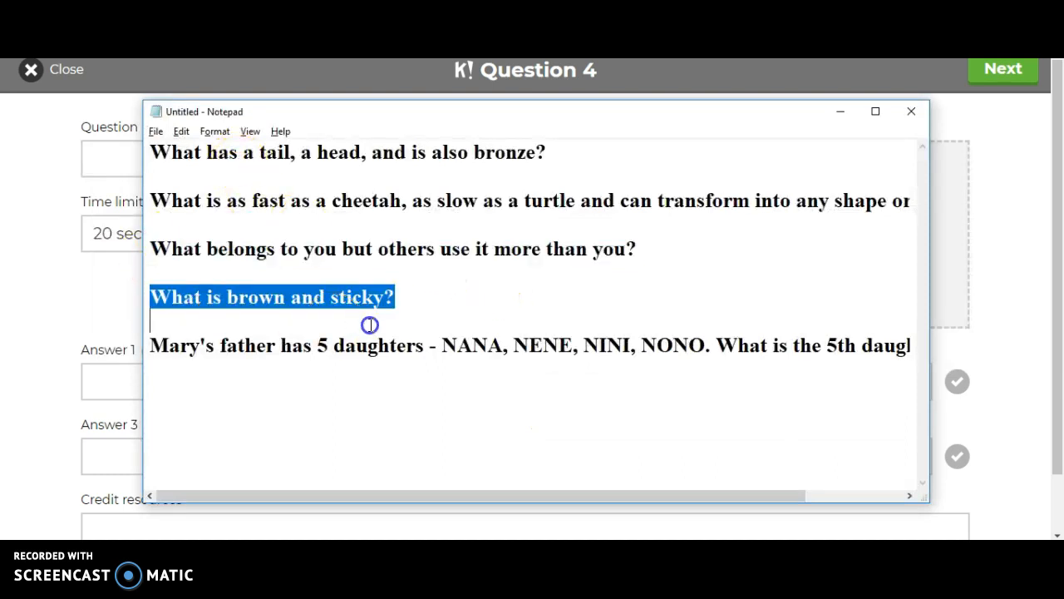
pyautogui.hotkey('alt', 'Tab')
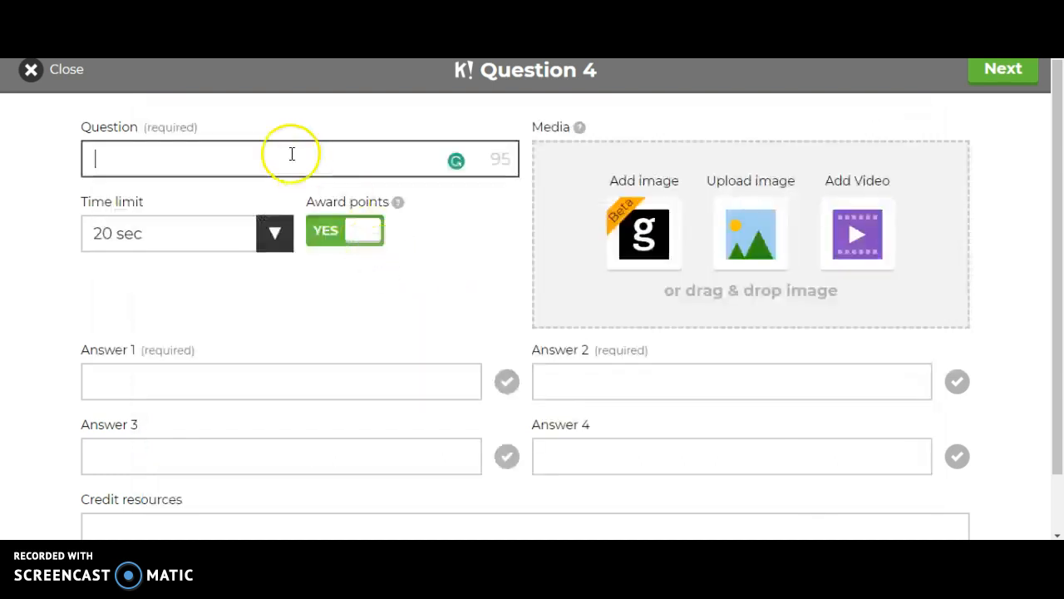
pyautogui.click(273, 158)
pyautogui.hotkey('ctrl', 'v')
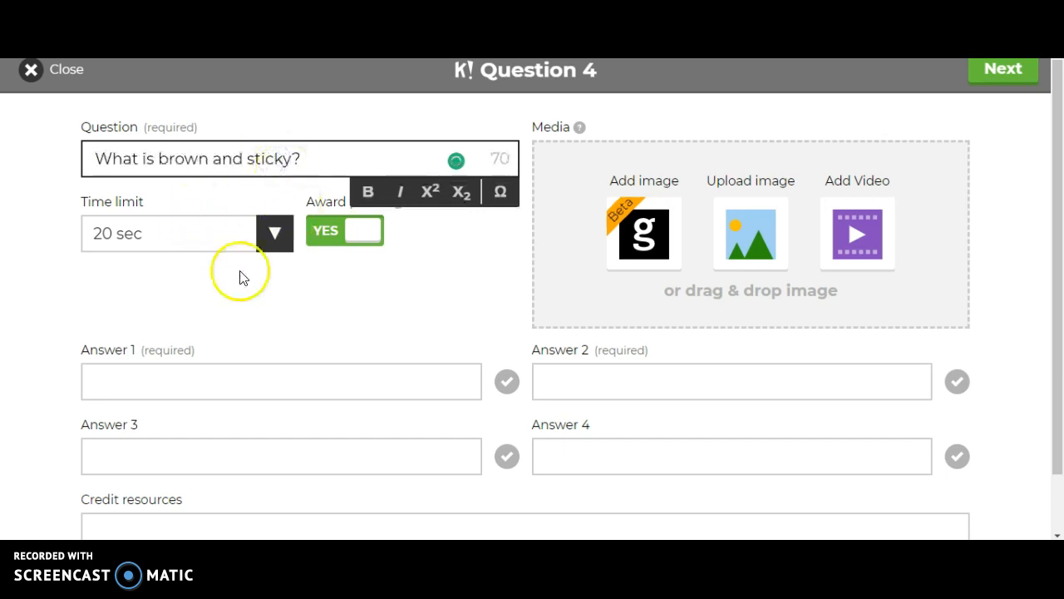
# Fill in the first three answers in order as "brownie", "a stick" and "poop"
pyautogui.click(412, 385)
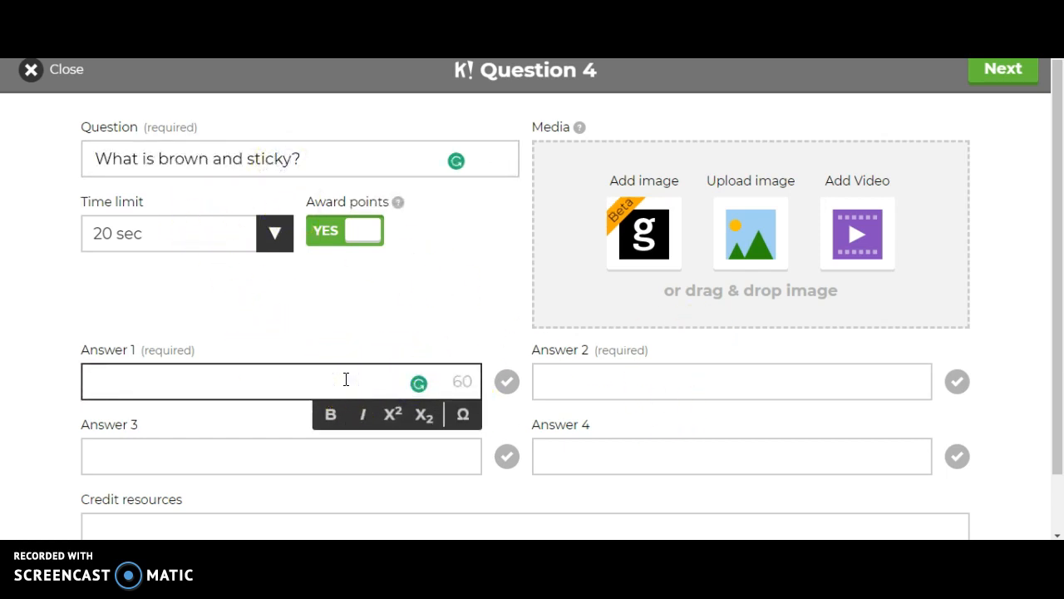
pyautogui.write('brownie')
pyautogui.press('Tab')
pyautogui.write('s')
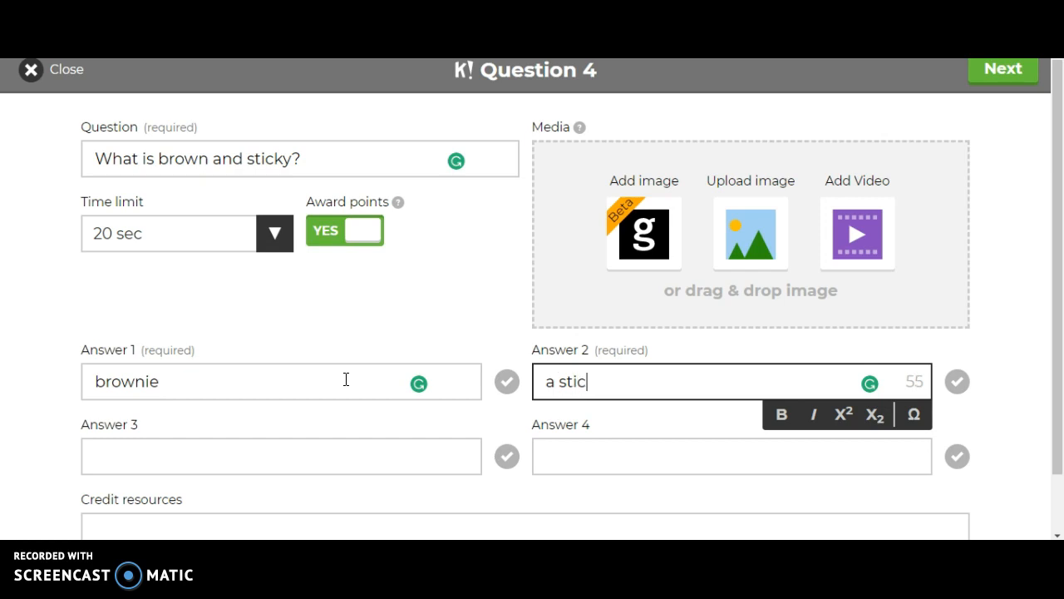
pyautogui.press('Tab')
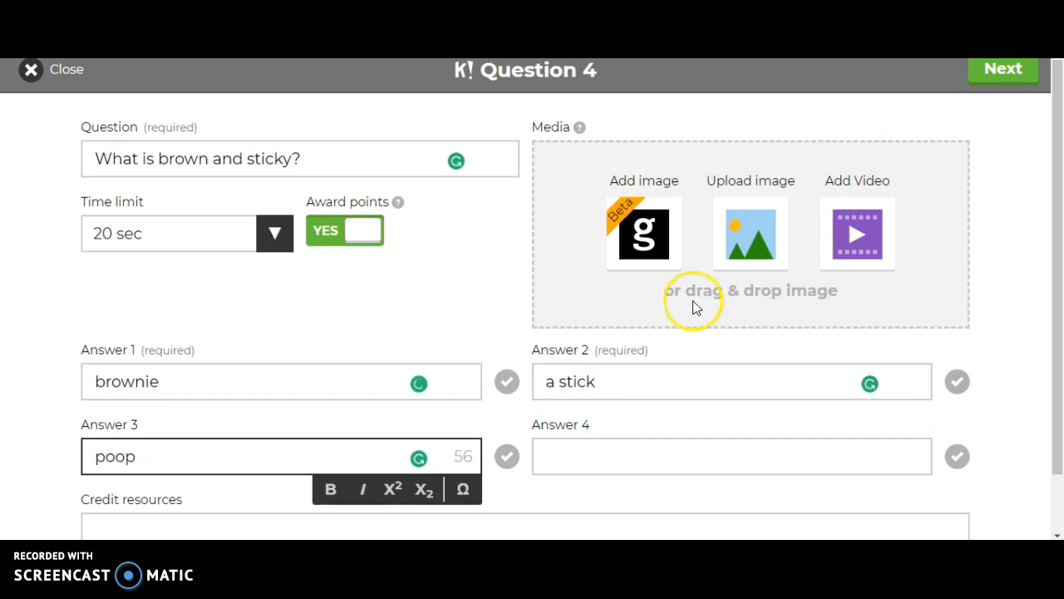
# Upload the Poop_Emoji image from the Desktop as the question's media and mark "a stick" as the correct answer
pyautogui.click(751, 240)
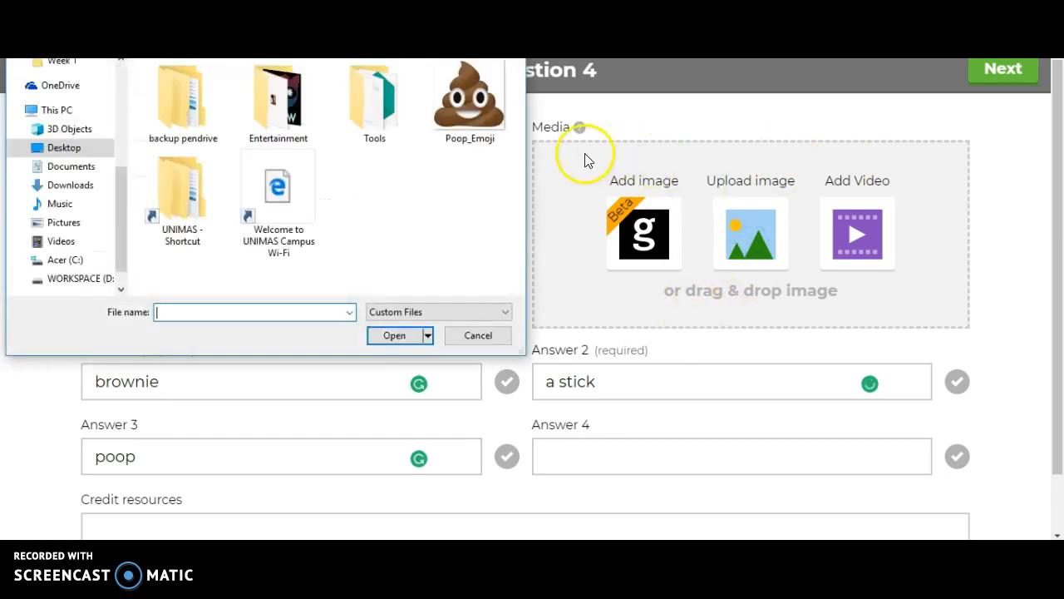
pyautogui.doubleClick(493, 87)
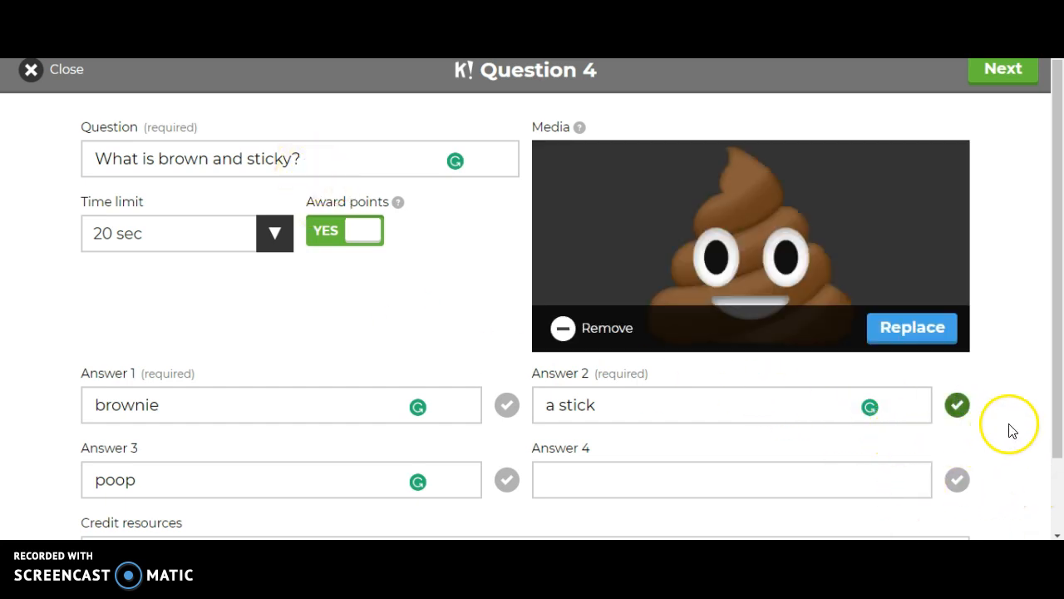
pyautogui.scroll(-1, 1013, 215)
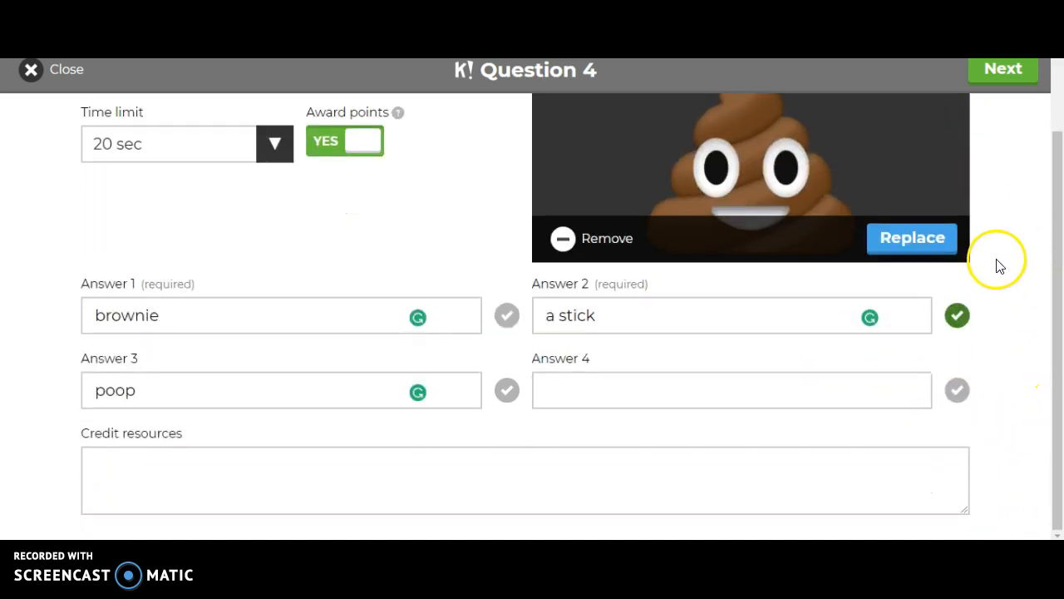
# Finish question 4, add a fifth question and paste in the riddle about Mary's father and his 5 daughters copied from Notepad
pyautogui.click(1022, 73)
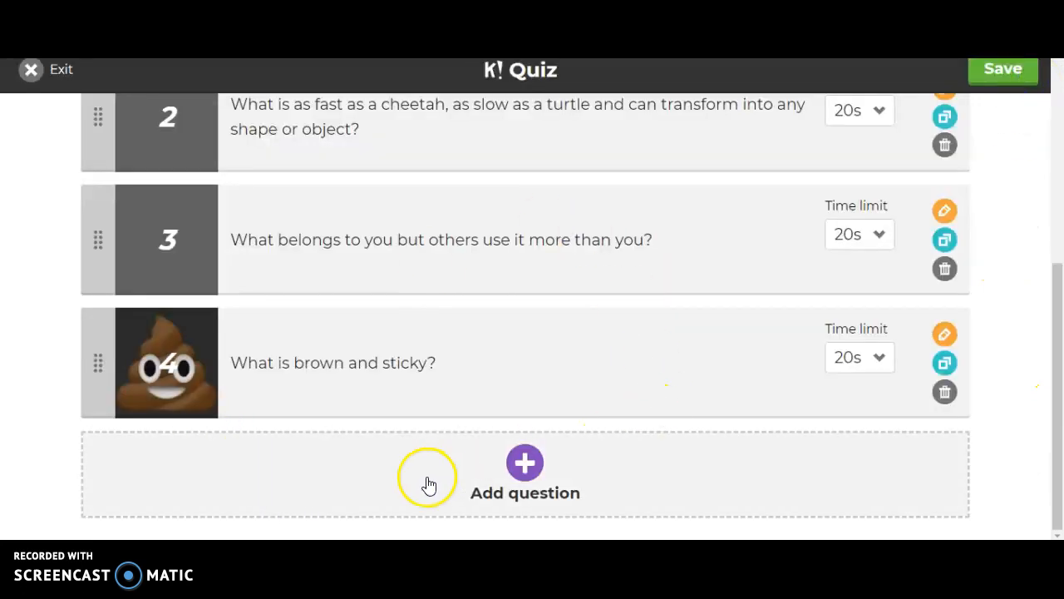
pyautogui.click(472, 484)
pyautogui.click(244, 156)
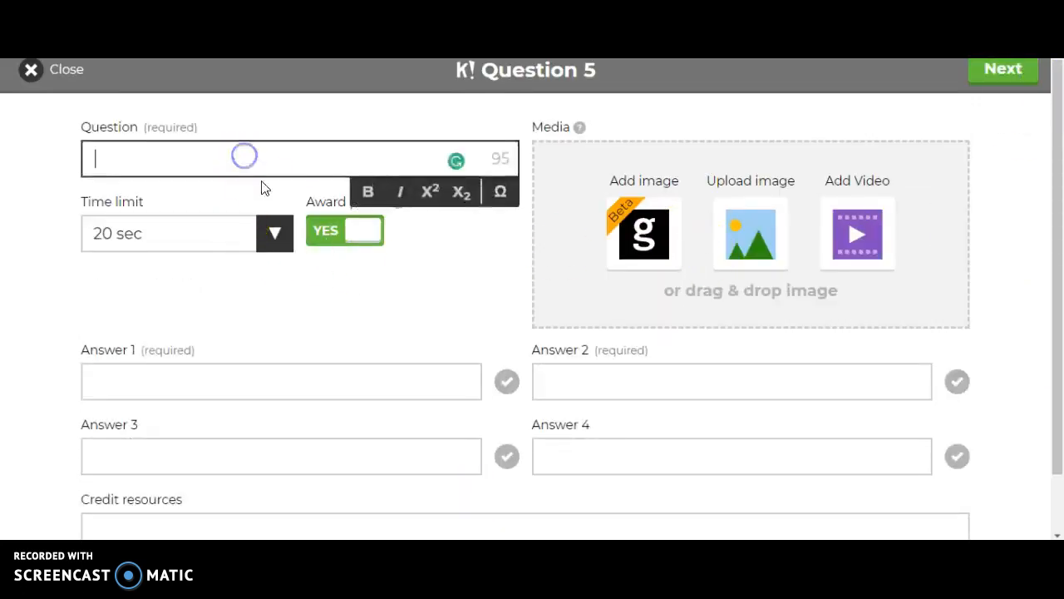
pyautogui.hotkey('alt', 'Tab')
pyautogui.moveTo(150, 344); pyautogui.dragTo(969, 362)
pyautogui.hotkey('ctrl', 'c')
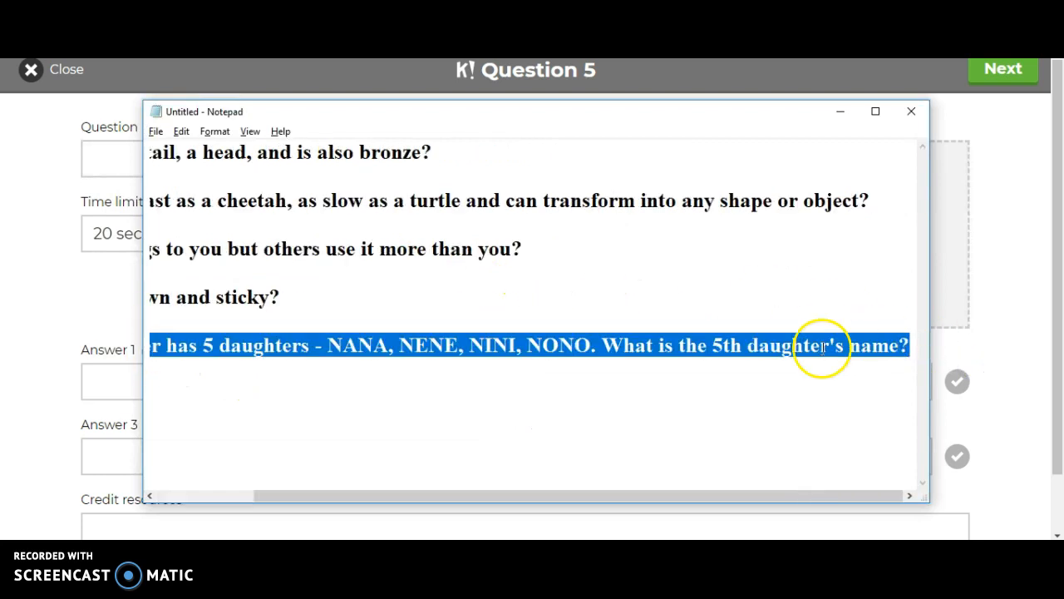
pyautogui.hotkey('alt', 'Tab')
pyautogui.click(311, 164)
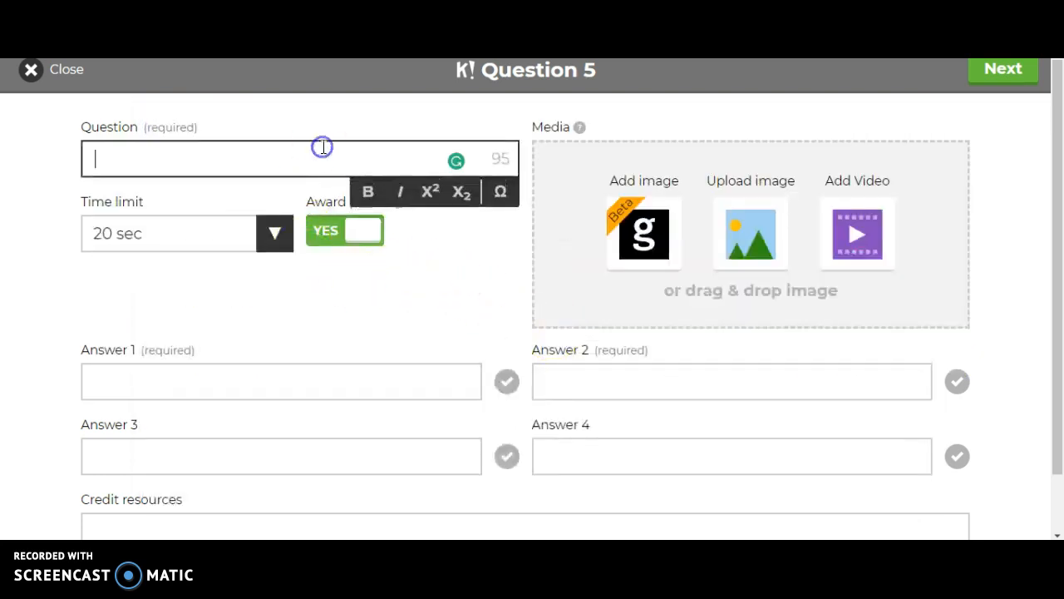
pyautogui.hotkey('ctrl', 'v')
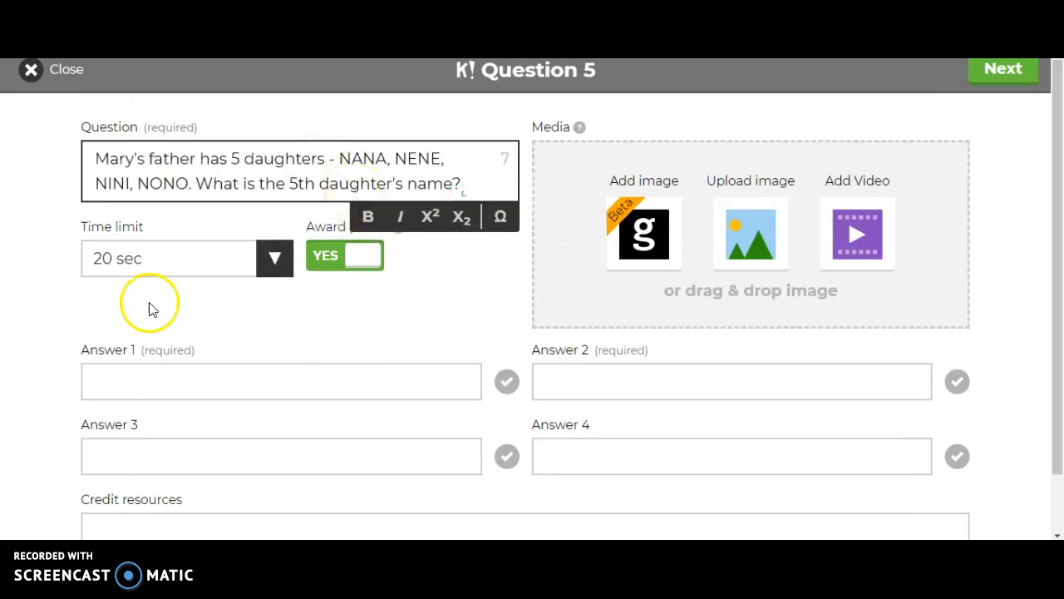
# Fill in the answers in order as "Nunu", "Ninny", "Nanny" and "Mary", mark "Mary" as correct and finish the question
pyautogui.click(305, 383)
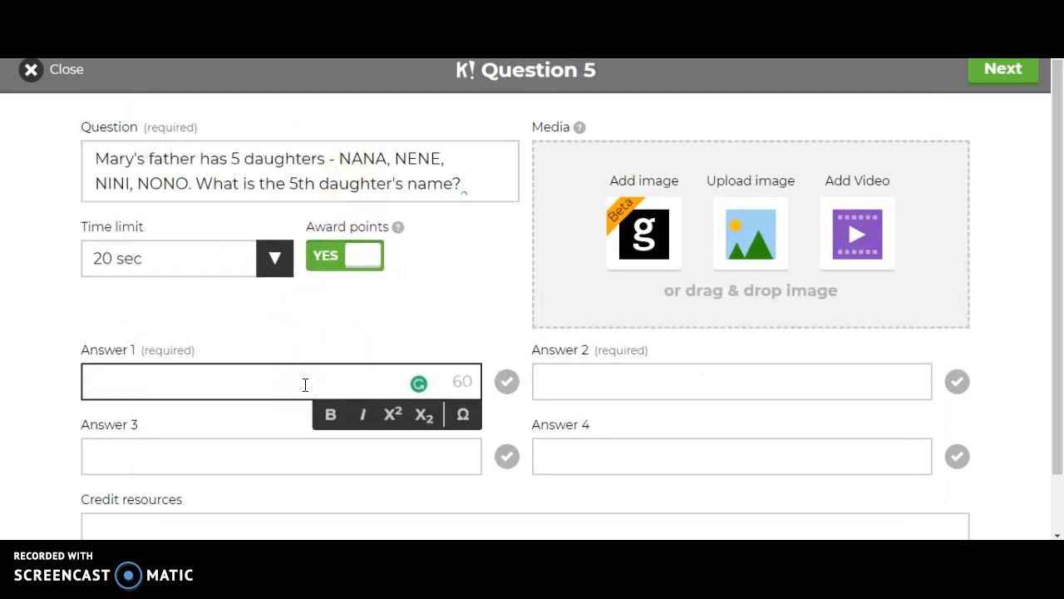
pyautogui.write('Nunu')
pyautogui.press('Tab')
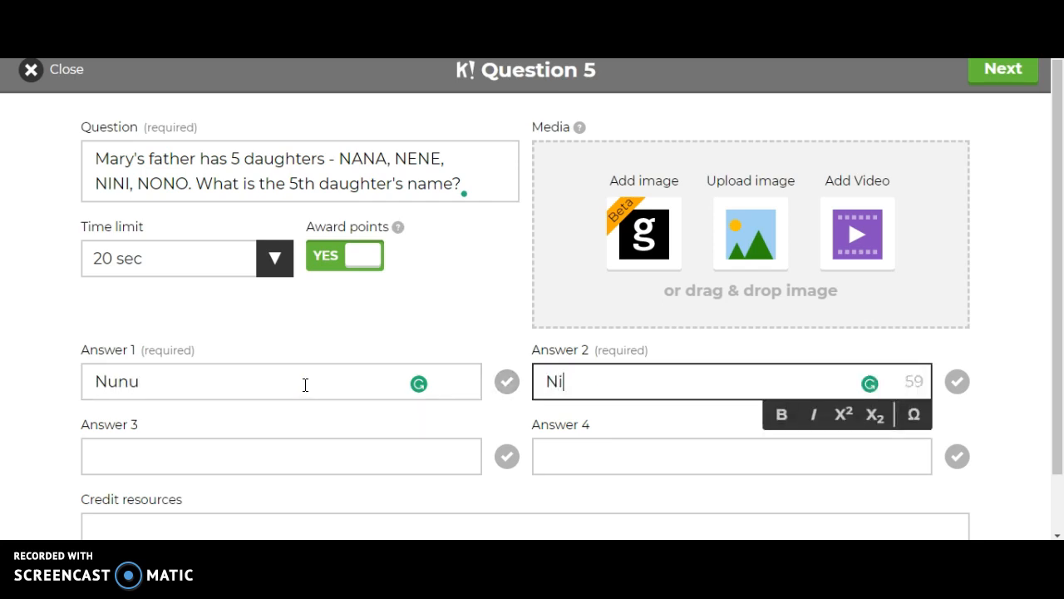
pyautogui.press('Tab')
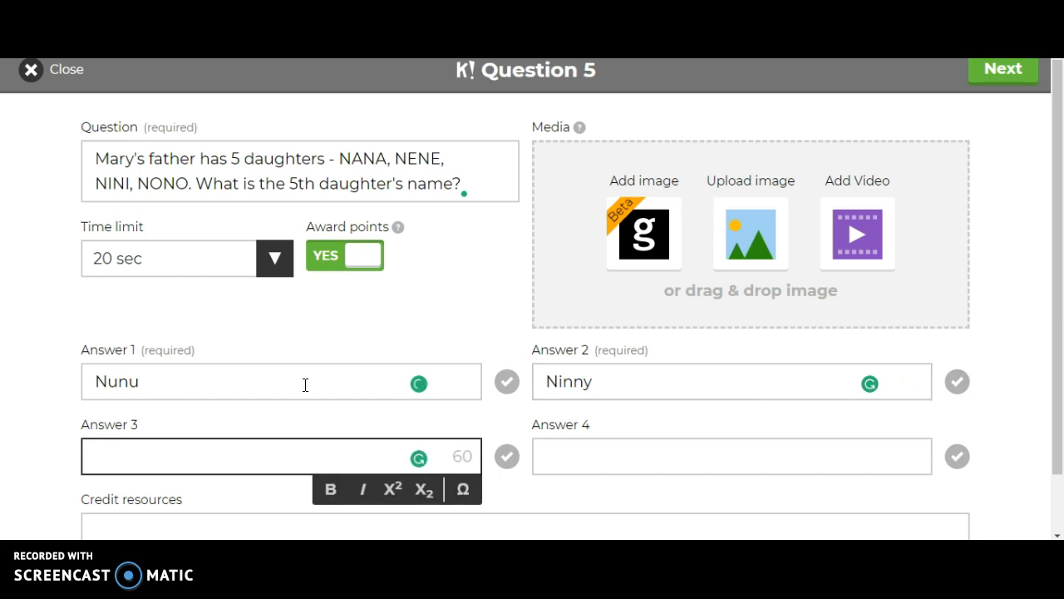
pyautogui.press('Tab')
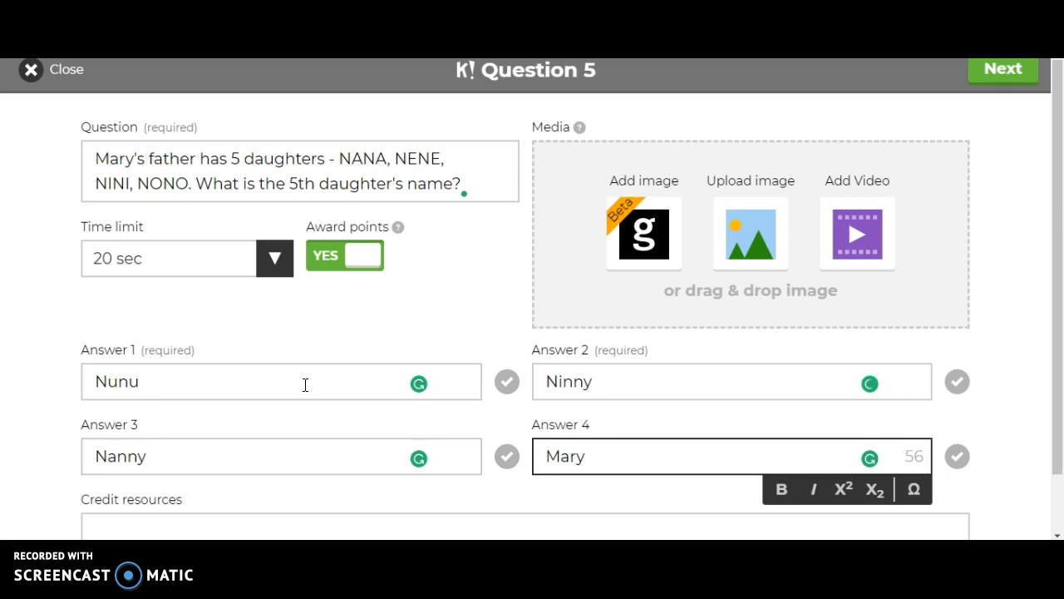
pyautogui.write('Mary')
pyautogui.click(957, 456)
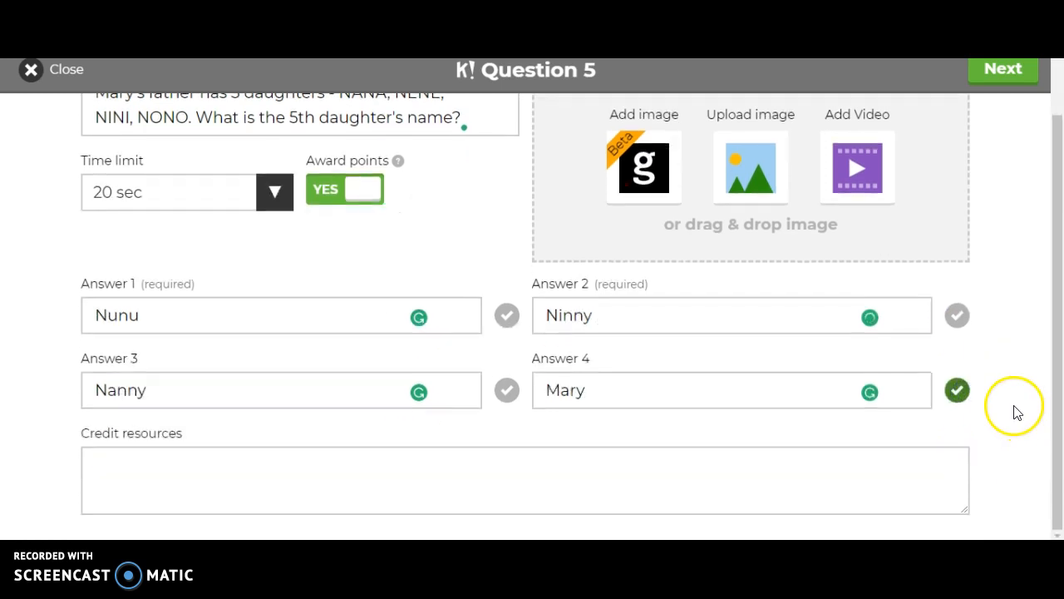
pyautogui.click(991, 81)
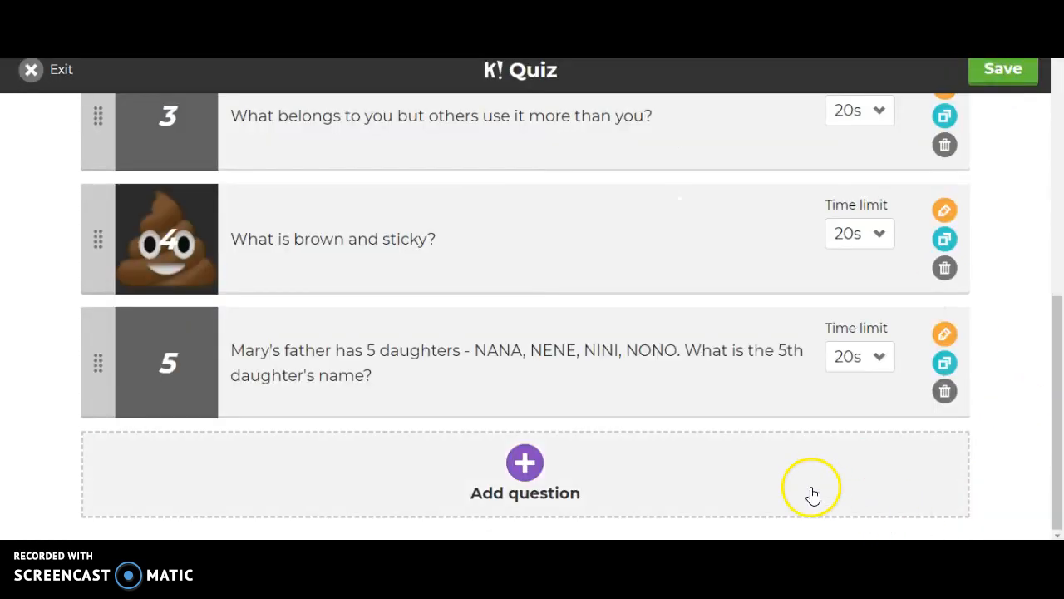
# Save the Riddles quiz and launch it for play
pyautogui.scroll(10, 960, 309)
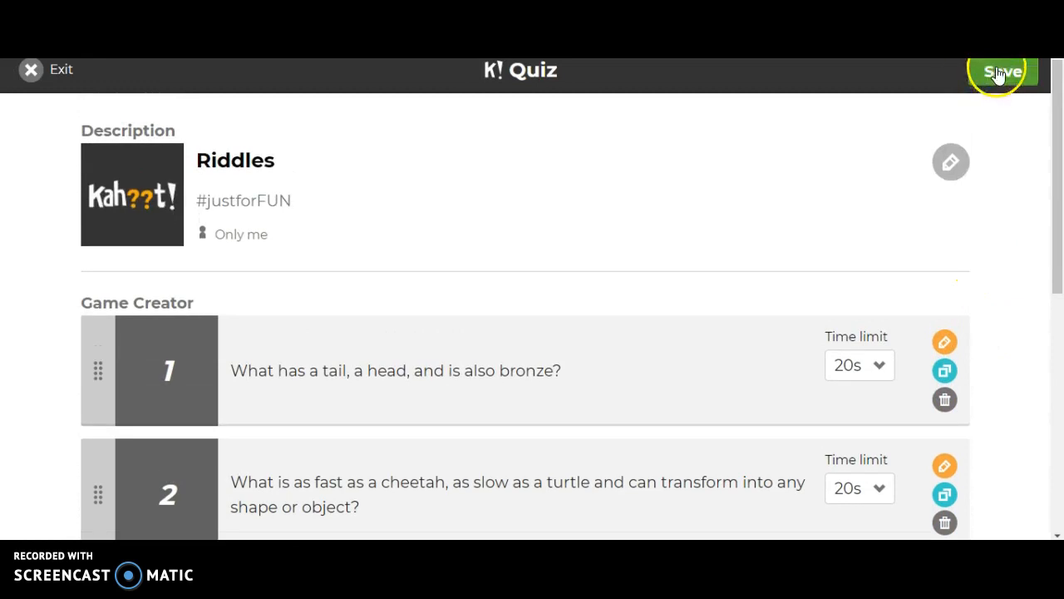
pyautogui.click(998, 70)
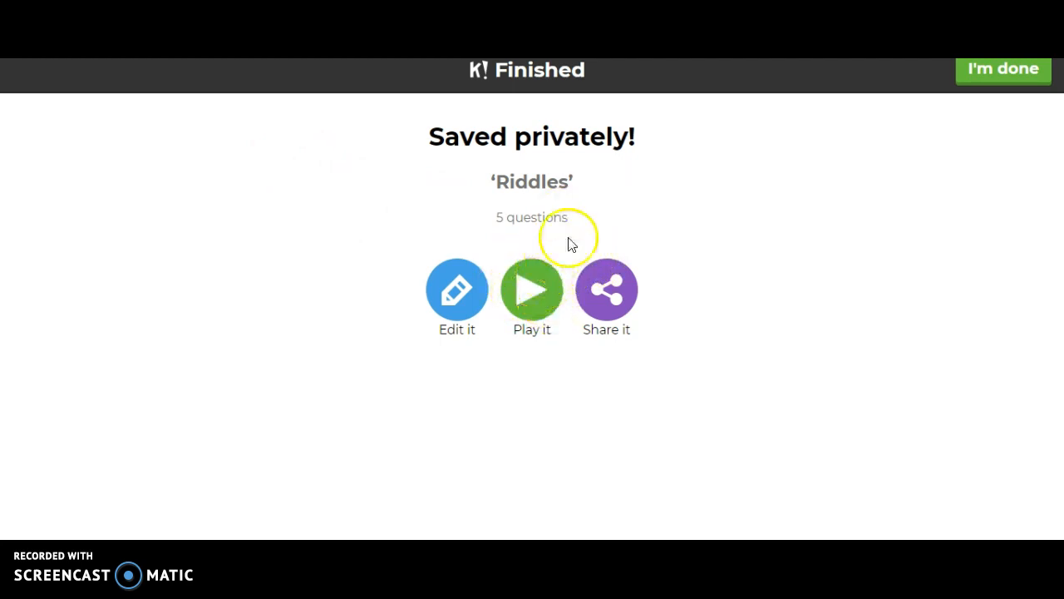
pyautogui.click(552, 293)
# Arrange the quiz host window and the Kahoot! player window with the Game PIN page side by side
pyautogui.moveTo(552, 1); pyautogui.dragTo(1063, 1)
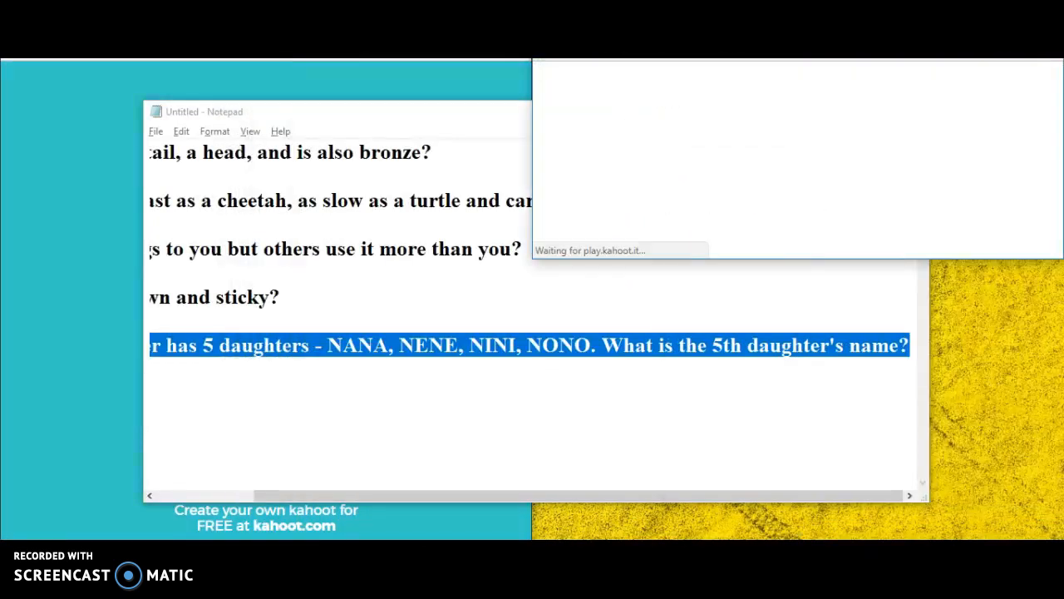
pyautogui.moveTo(882, 66); pyautogui.dragTo(1062, 208)
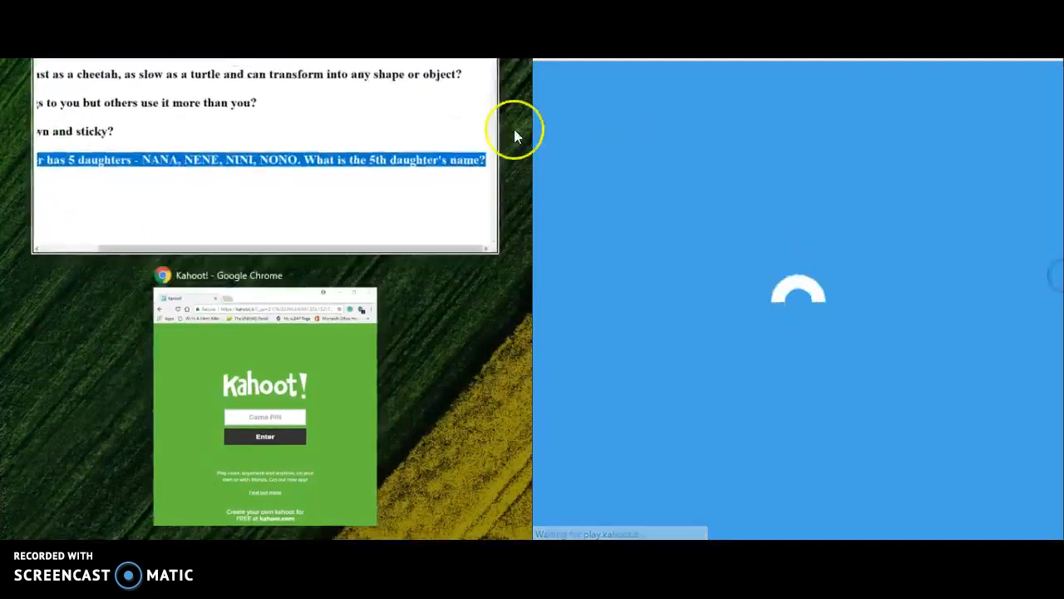
pyautogui.click(250, 369)
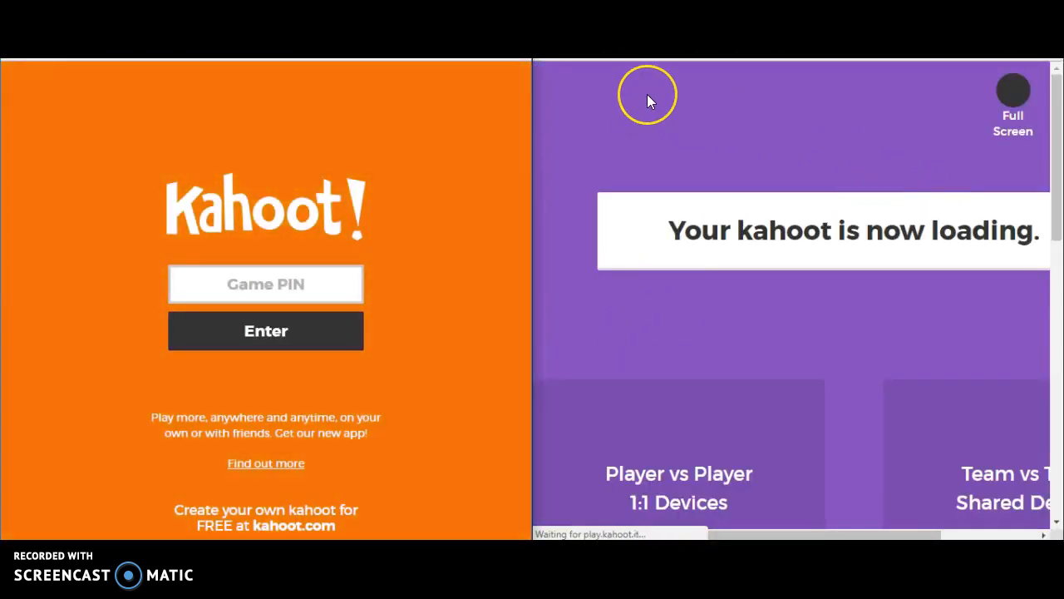
# Host the quiz in Classic Player vs Player mode and activate the Game PIN field in the player window
pyautogui.scroll(-3, 791, 341)
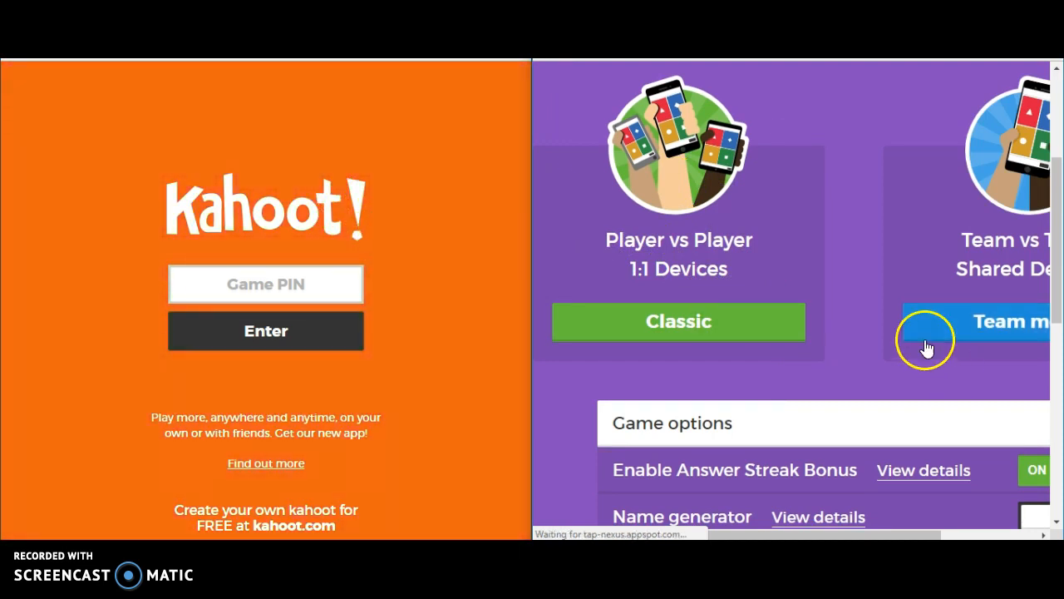
pyautogui.click(691, 330)
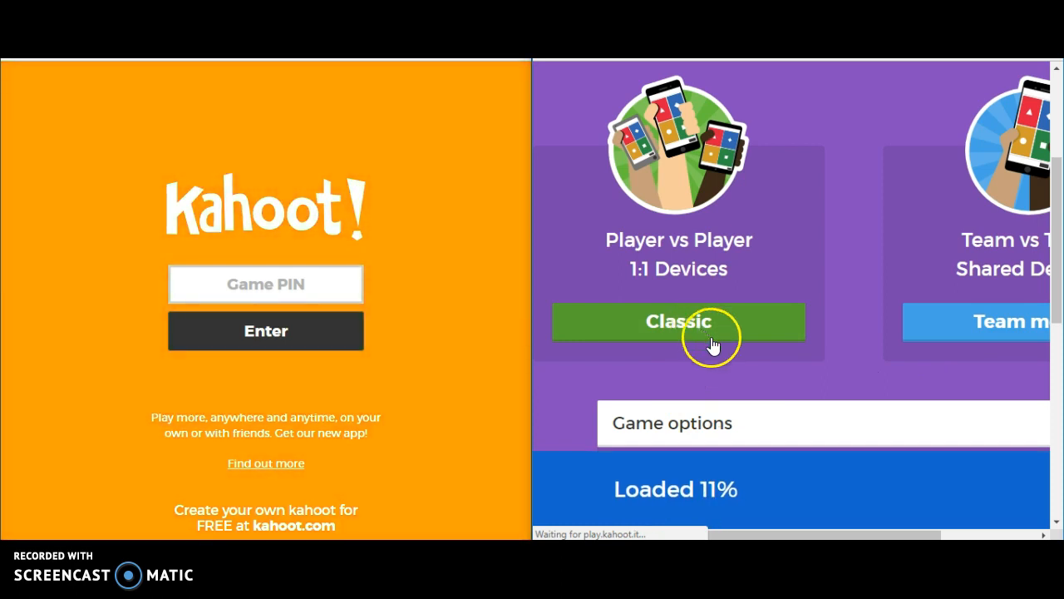
pyautogui.click(708, 320)
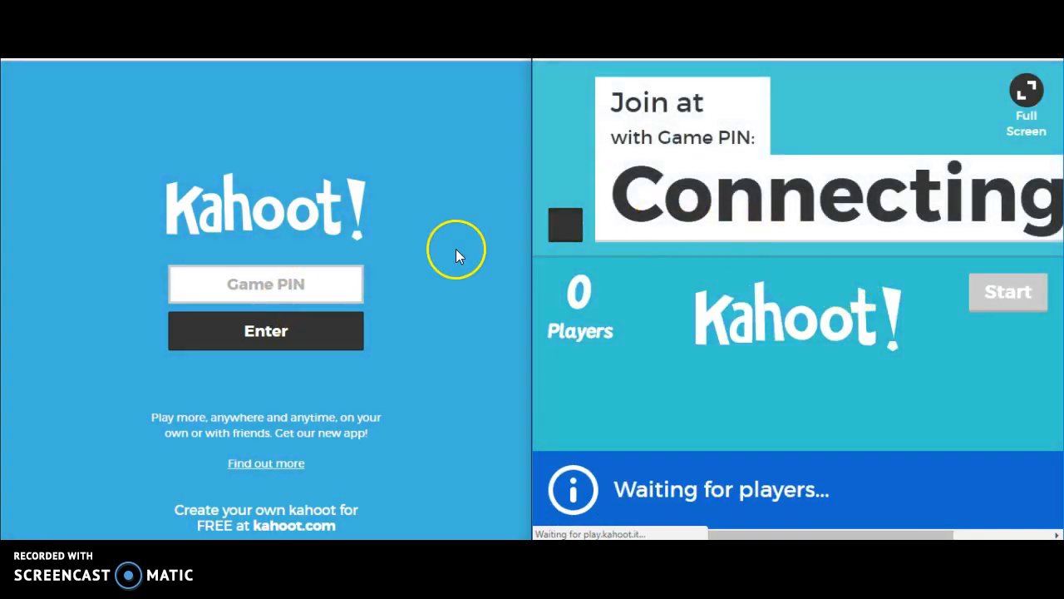
pyautogui.click(309, 284)
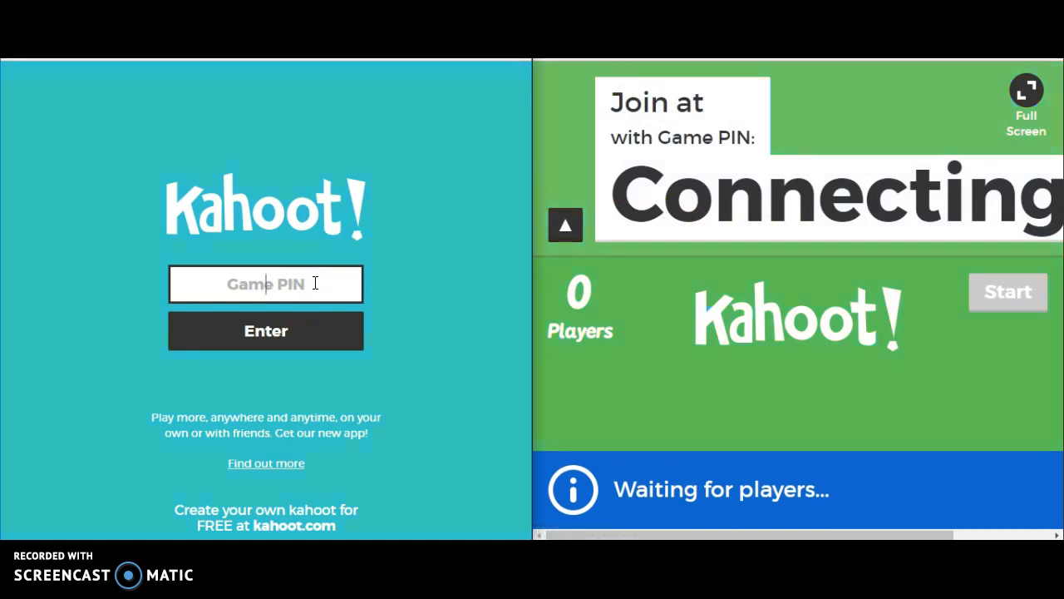
pyautogui.click(341, 295)
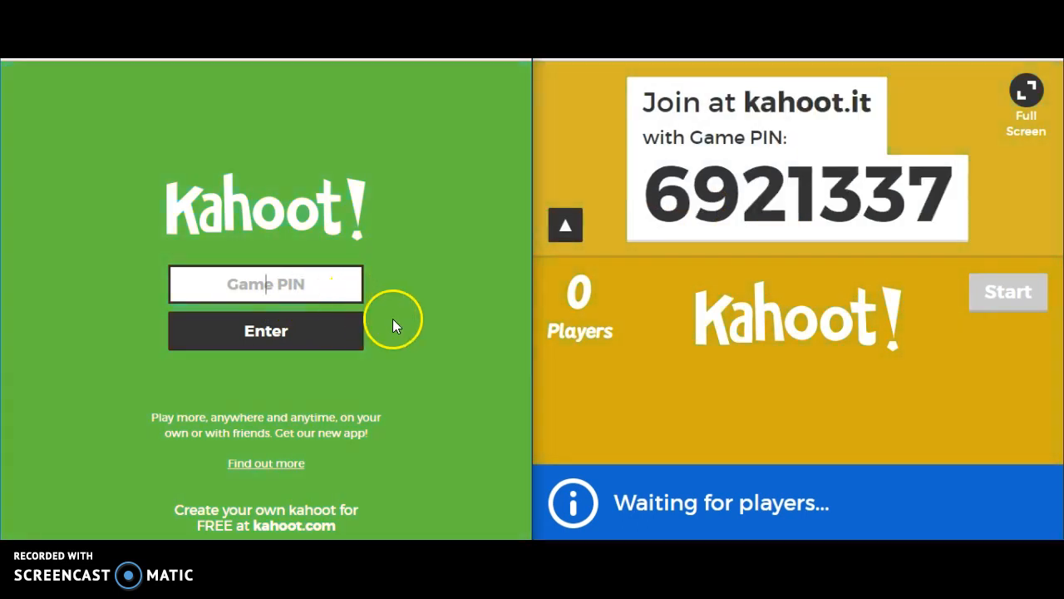
# Lower the system volume to 50
pyautogui.press('XF86AudioLowerVolume')
pyautogui.press('XF86AudioLowerVolume')
pyautogui.press('XF86AudioLowerVolume')
pyautogui.press('XF86AudioLowerVolume')
pyautogui.press('XF86AudioLowerVolume')
pyautogui.press('XF86AudioLowerVolume')
pyautogui.press('XF86AudioLowerVolume')
pyautogui.press('XF86AudioLowerVolume')
pyautogui.press('XF86AudioLowerVolume')
pyautogui.press('XF86AudioLowerVolume')
pyautogui.press('XF86AudioLowerVolume')
pyautogui.press('XF86AudioLowerVolume')
pyautogui.press('XF86AudioLowerVolume')
pyautogui.press('XF86AudioLowerVolume')
pyautogui.press('XF86AudioLowerVolume')
pyautogui.press('XF86AudioLowerVolume')
pyautogui.press('XF86AudioLowerVolume')
pyautogui.press('XF86AudioLowerVolume')
pyautogui.press('XF86AudioLowerVolume')
pyautogui.press('XF86AudioLowerVolume')
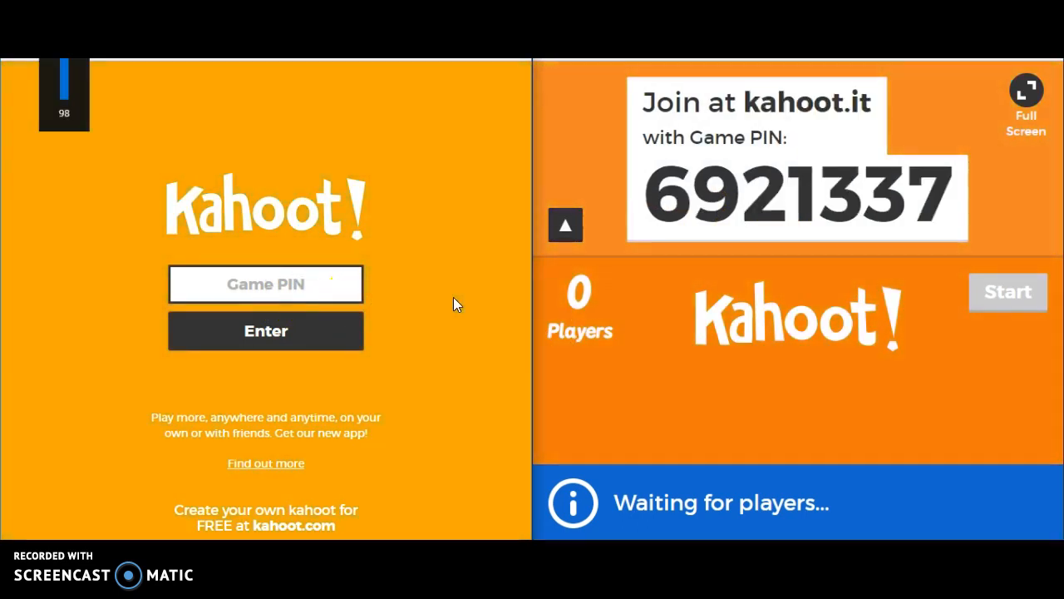
pyautogui.press('XF86AudioRaiseVolume')
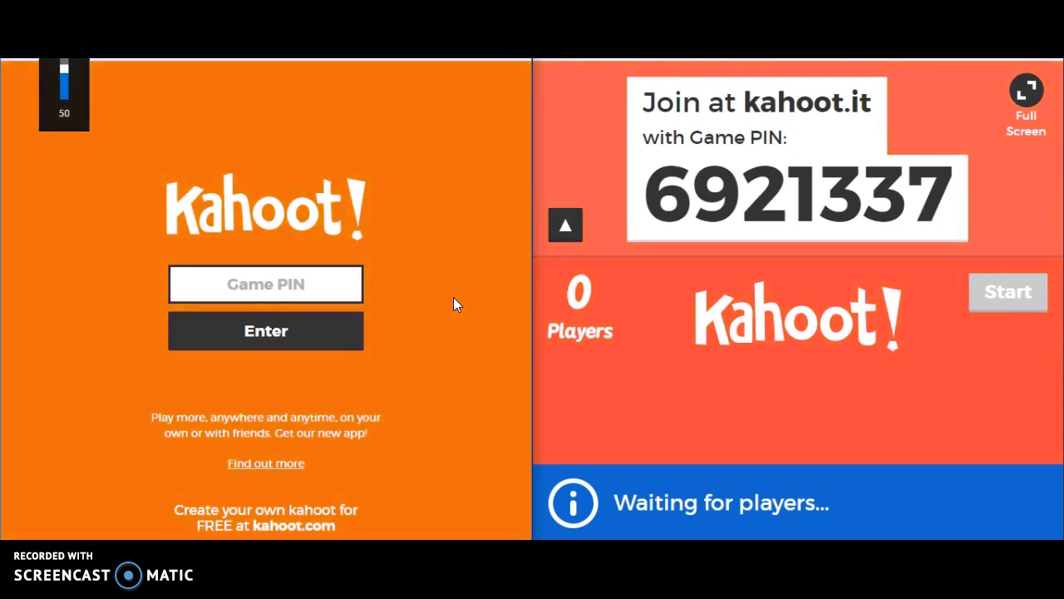
# Join the game in the player window with the displayed game PIN and a player nickname
pyautogui.click(281, 288)
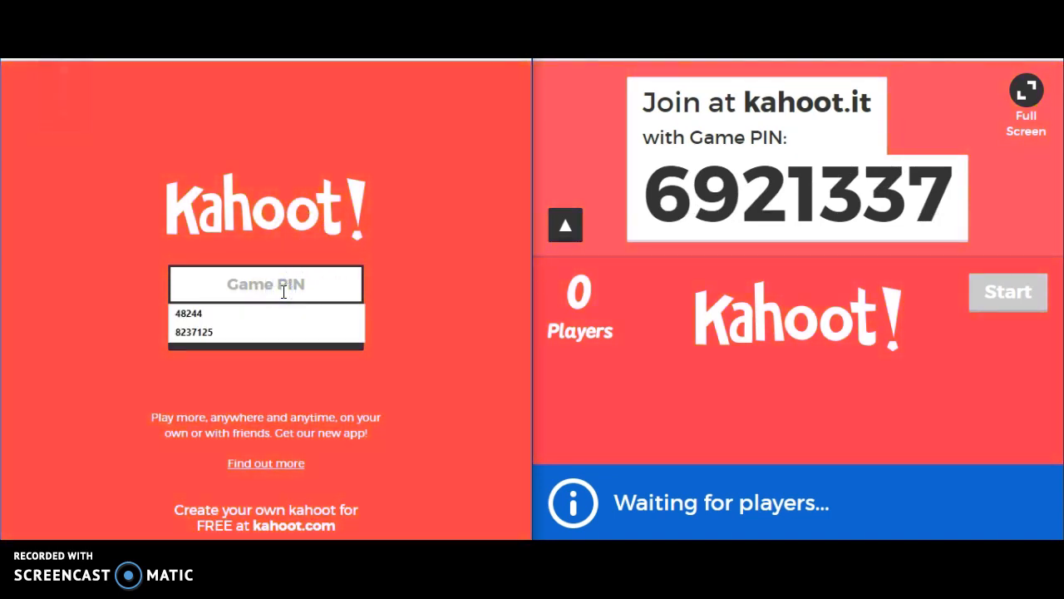
pyautogui.write('6921337')
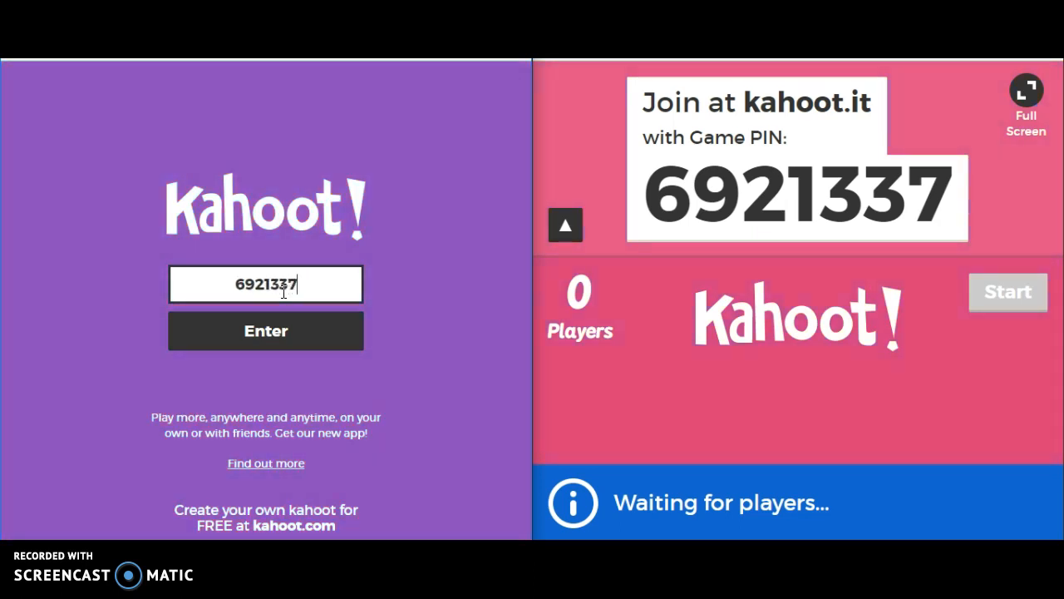
pyautogui.click(335, 335)
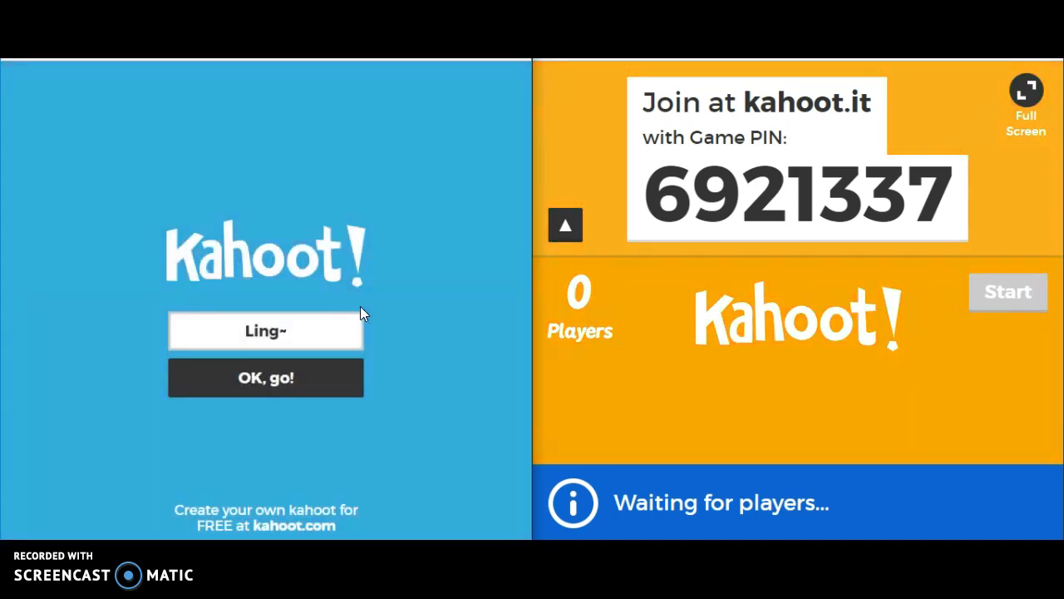
pyautogui.click(324, 366)
# Start the game from the host window and play the first question with the answer "penny", continuing to question 2
pyautogui.click(687, 478)
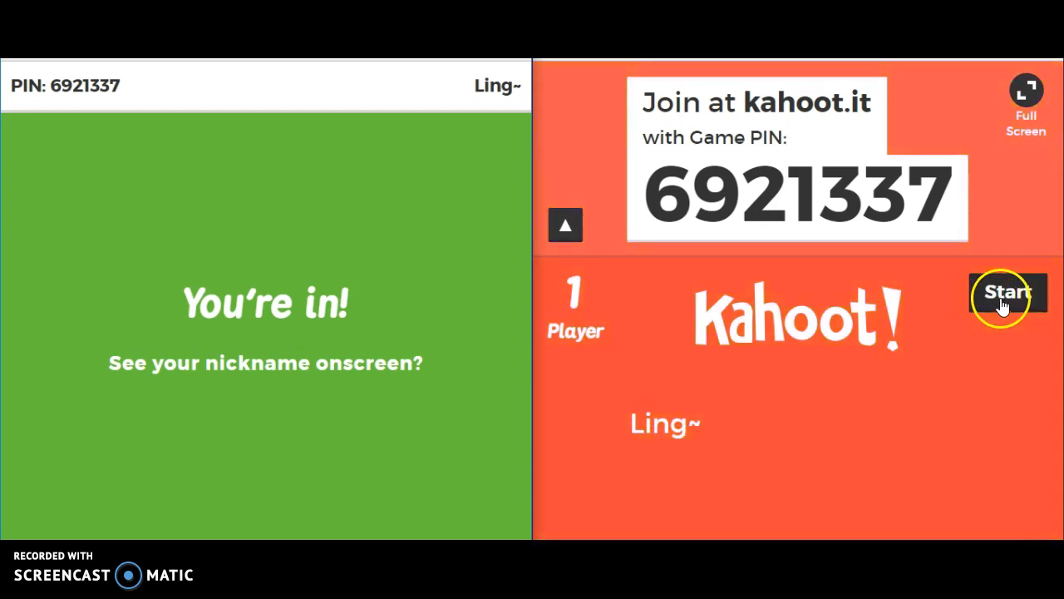
pyautogui.click(1003, 307)
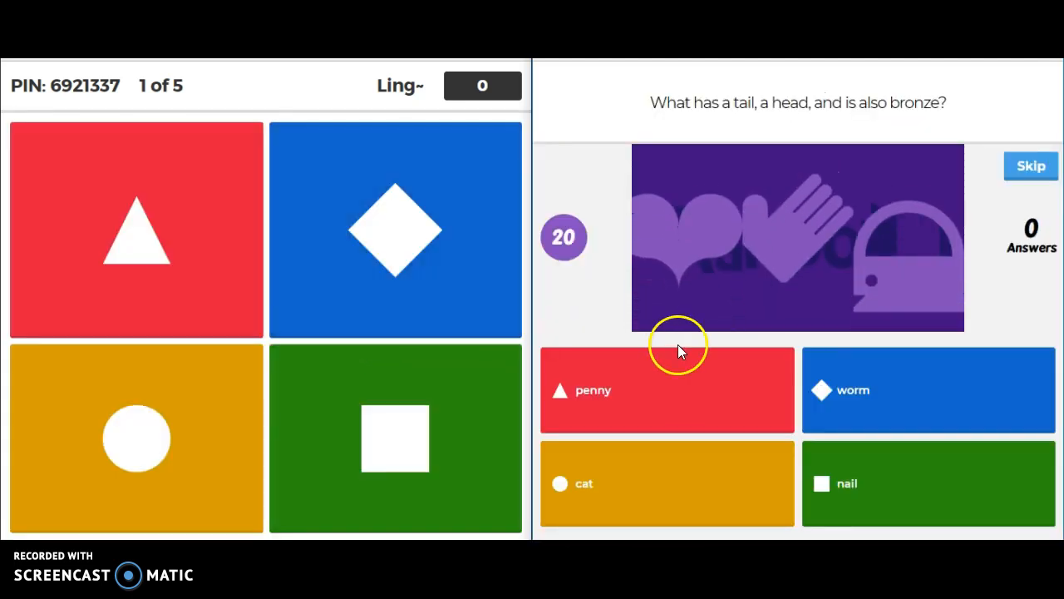
pyautogui.click(207, 284)
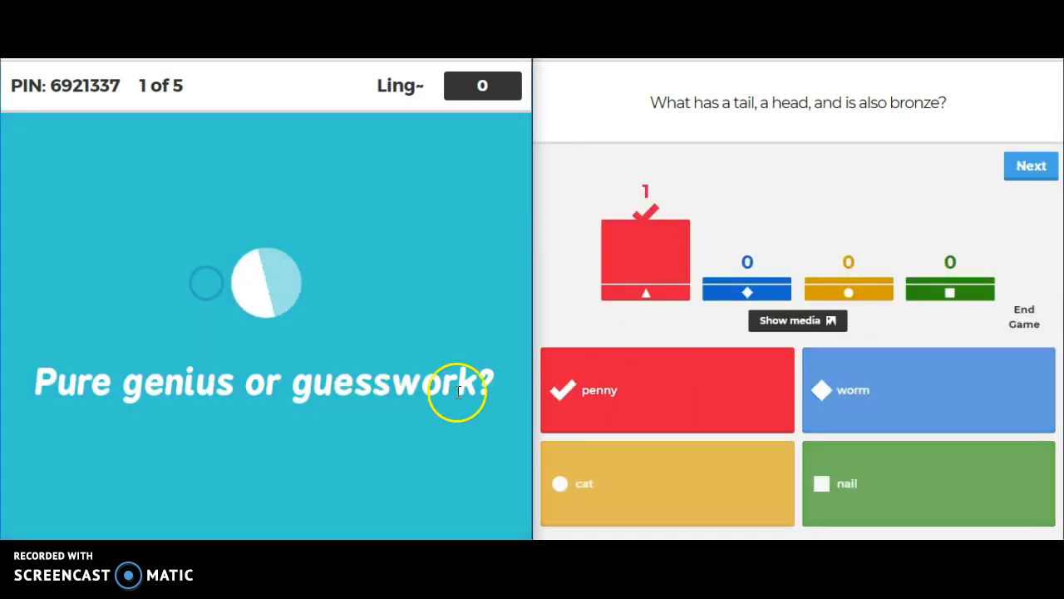
pyautogui.click(1031, 166)
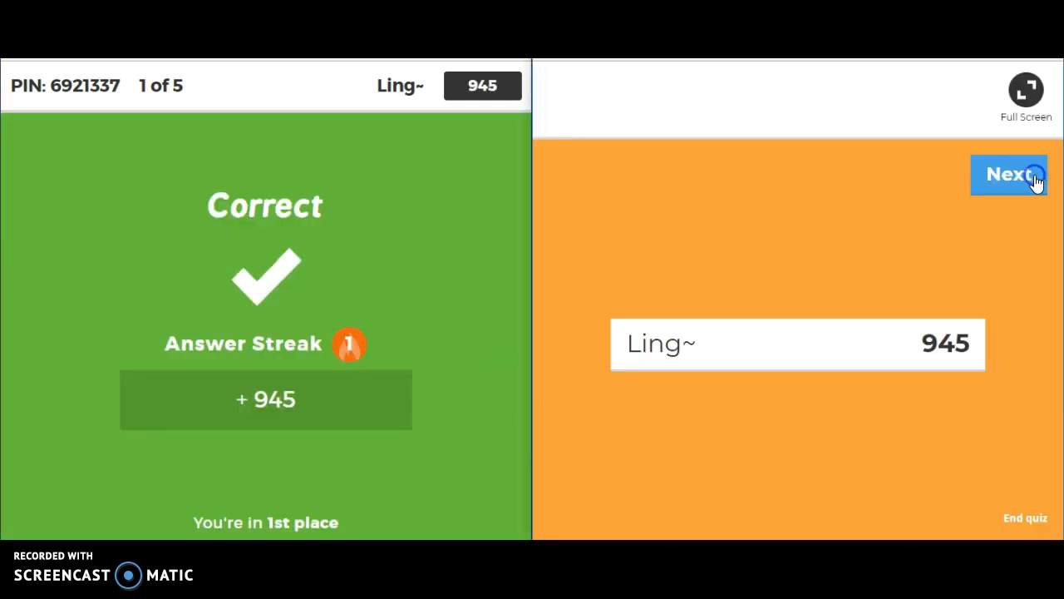
pyautogui.click(993, 187)
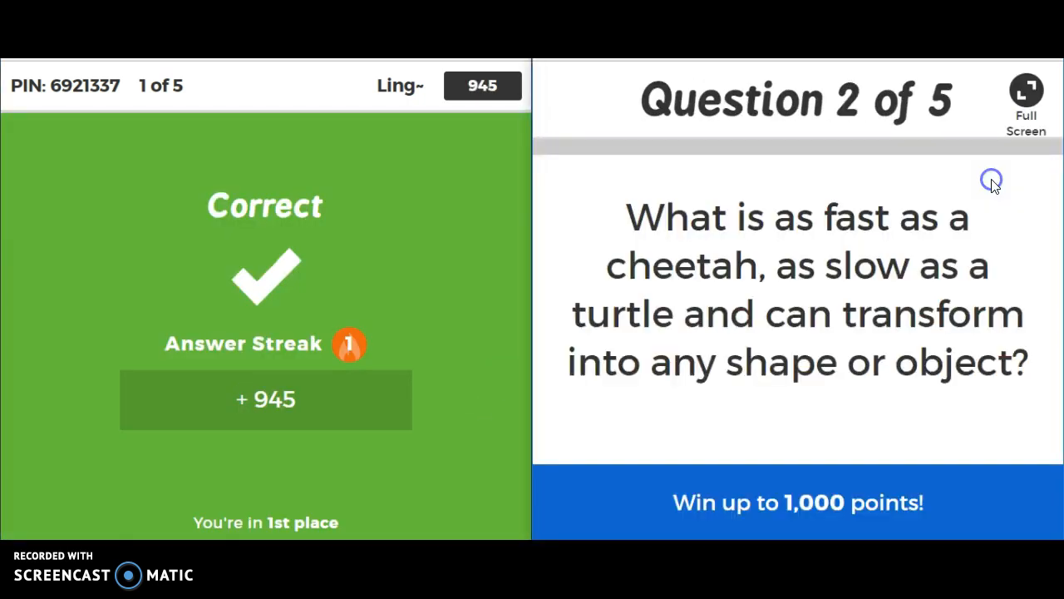